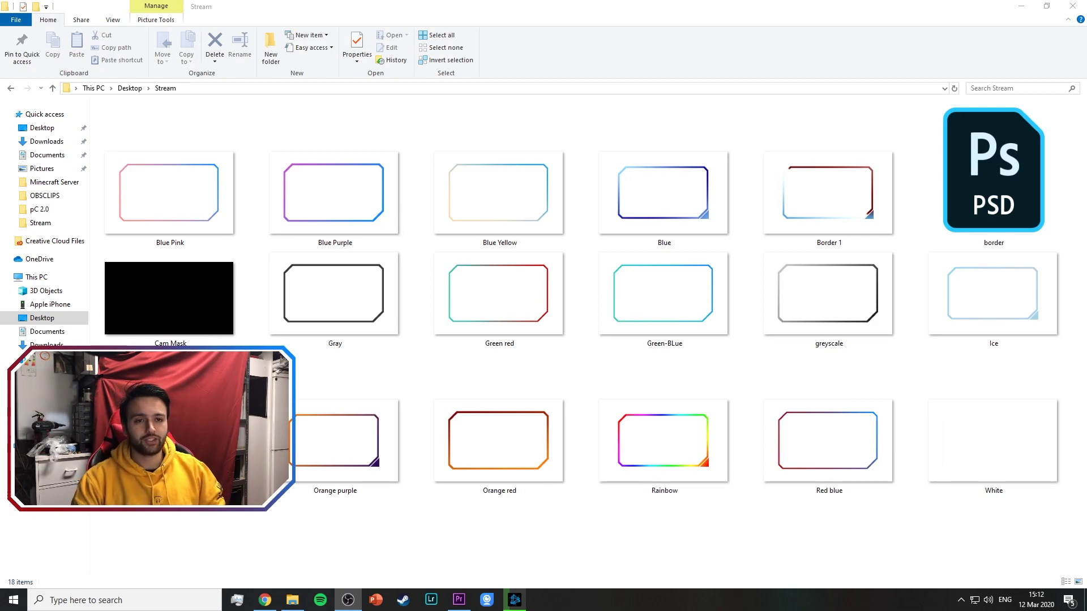
# Select the sample border images in the Stream folder.
pyautogui.moveTo(167, 531); pyautogui.dragTo(217, 534)
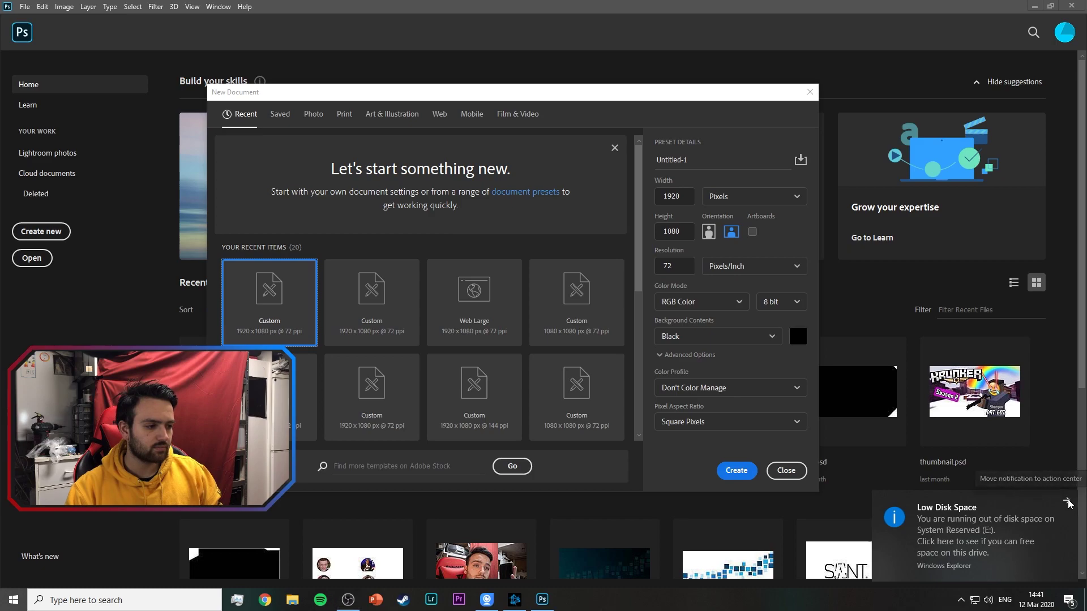
# Create the black 1920×1080 document and unlock its background into Layer 0.
pyautogui.click(1068, 504)
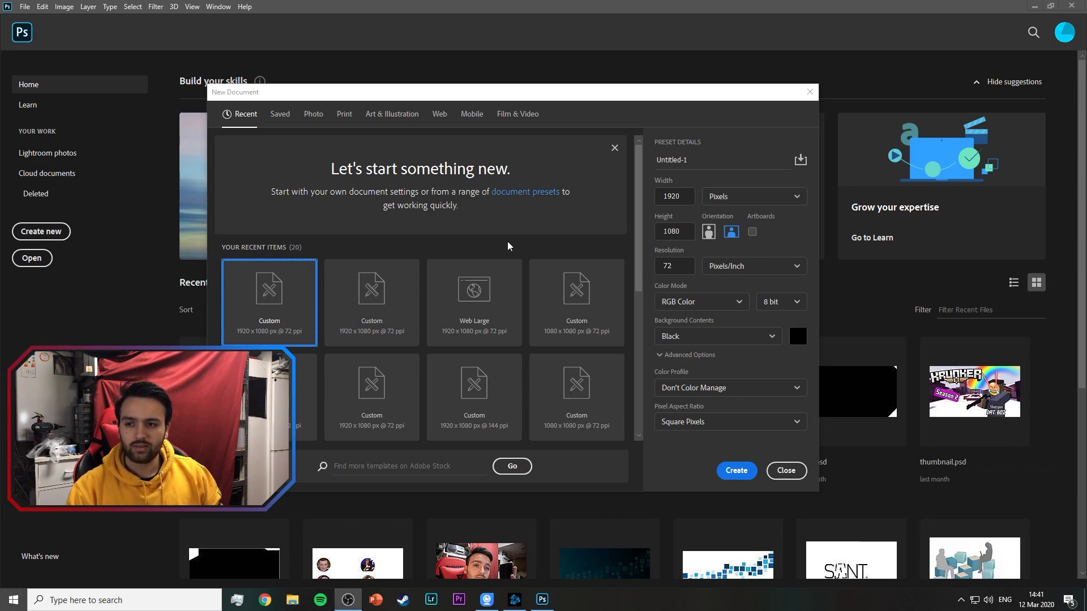
pyautogui.press('Return')
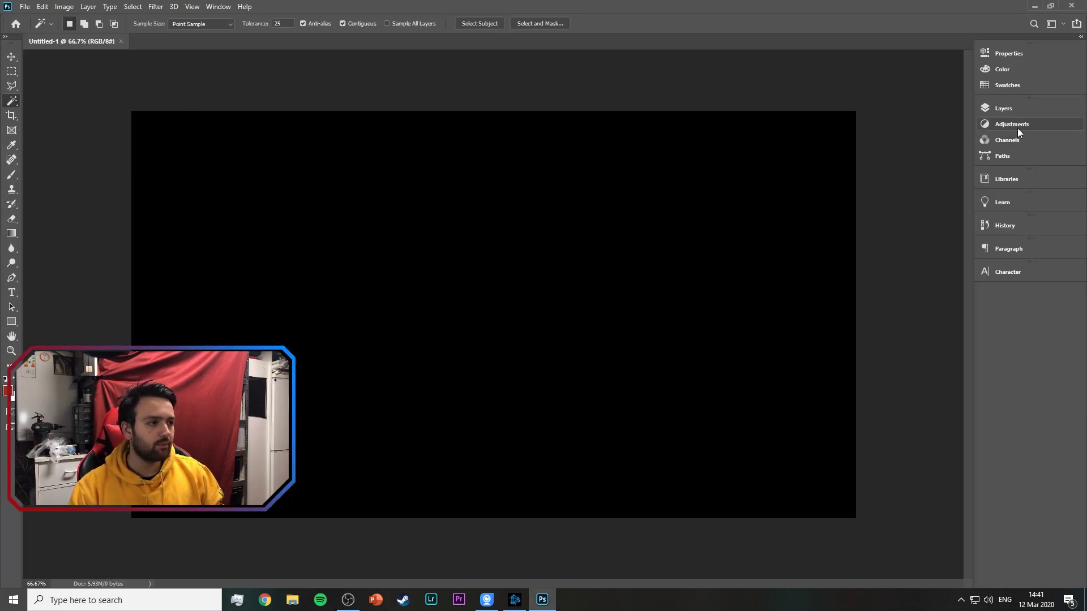
pyautogui.click(1017, 107)
pyautogui.click(952, 177)
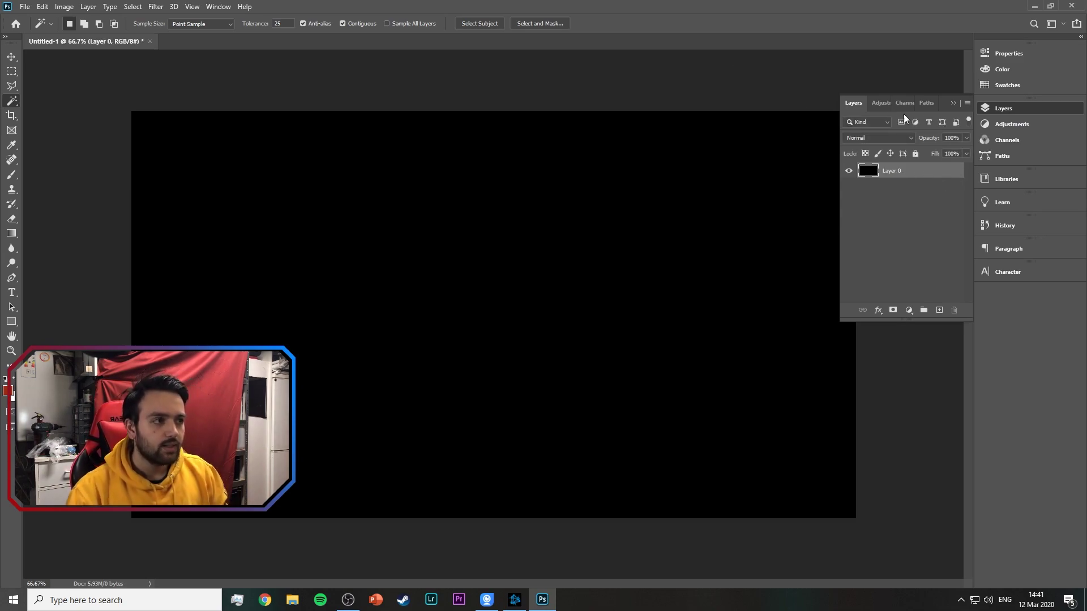
pyautogui.click(953, 104)
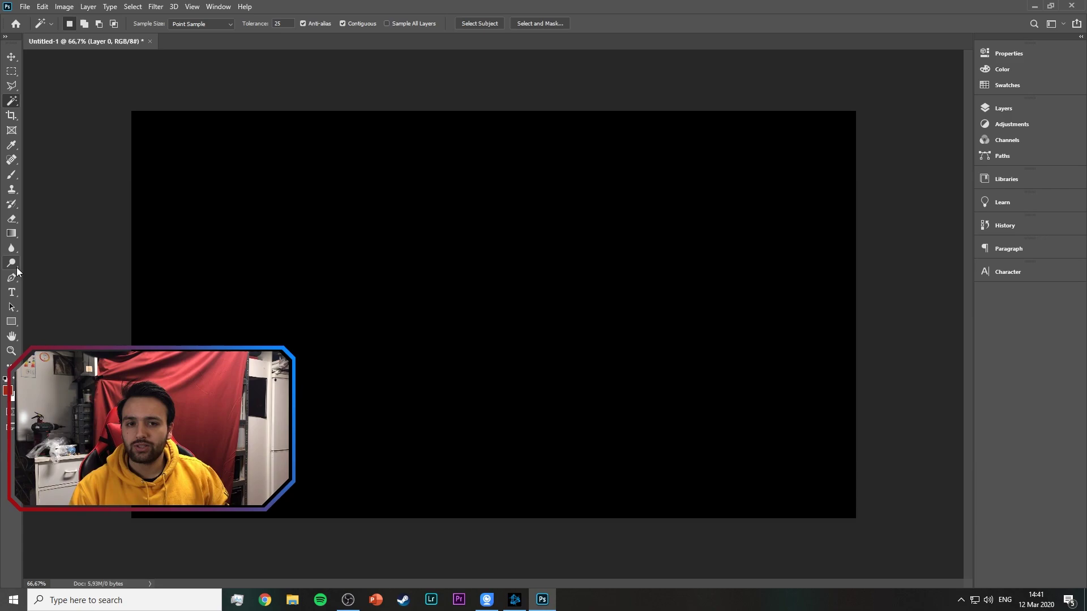
# Try a red Paint Bucket fill on the canvas, then undo it.
pyautogui.rightClick(12, 234)
pyautogui.click(57, 245)
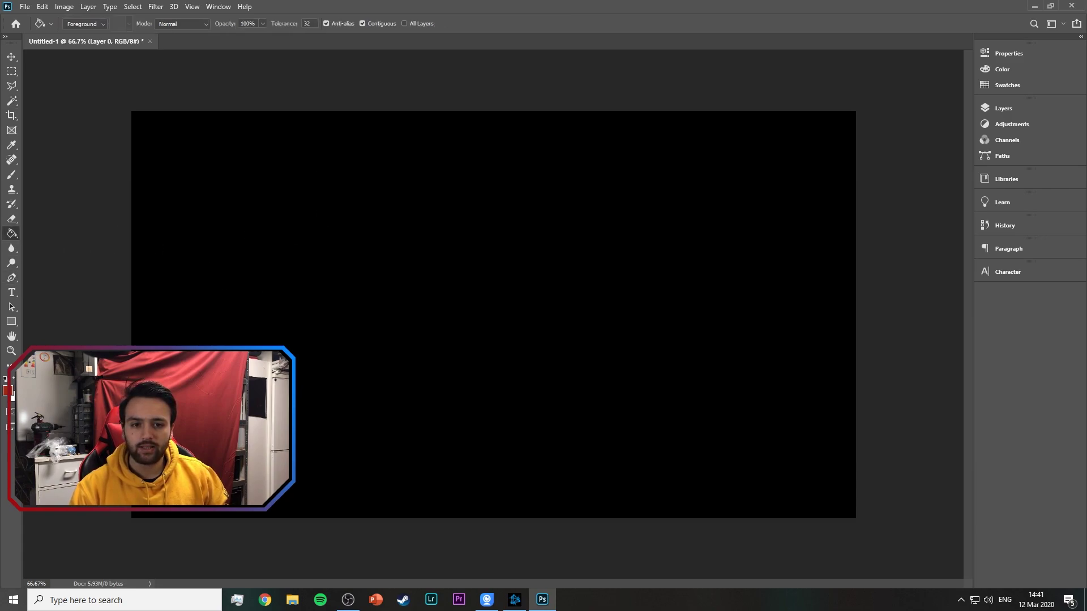
pyautogui.click(492, 312)
pyautogui.hotkey('ctrl', 'z')
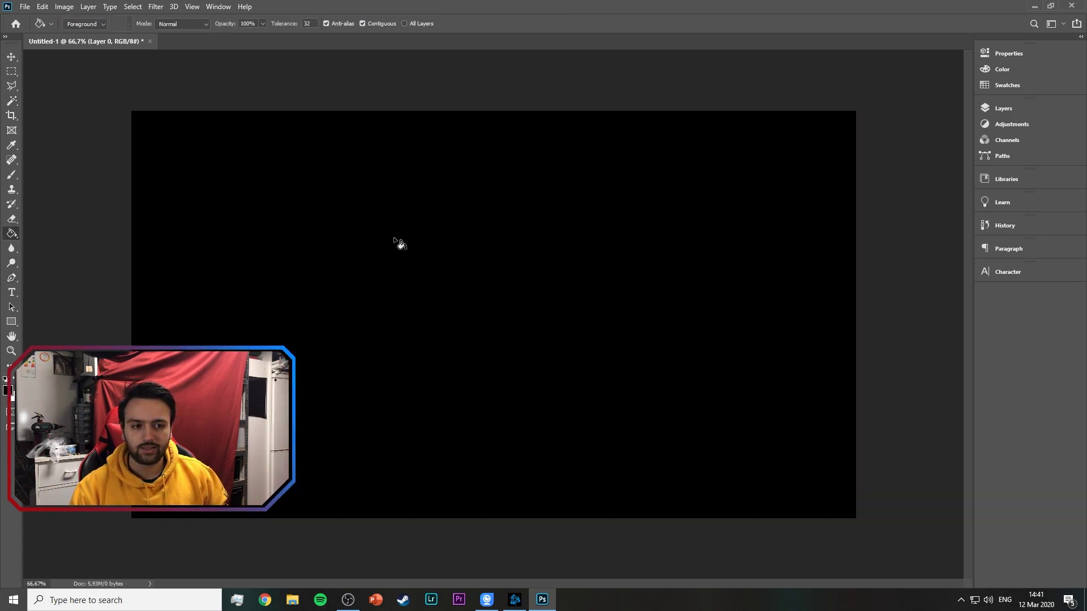
# With the Polygonal Lasso, cut a diagonal triangle off the top-left corner.
pyautogui.click(12, 85)
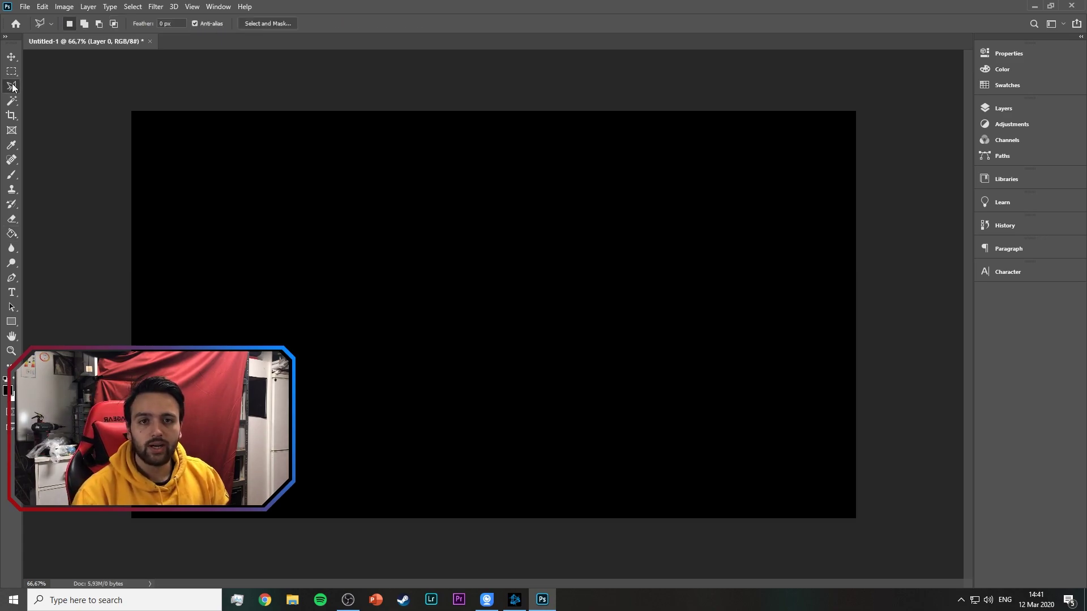
pyautogui.rightClick(11, 86)
pyautogui.click(46, 97)
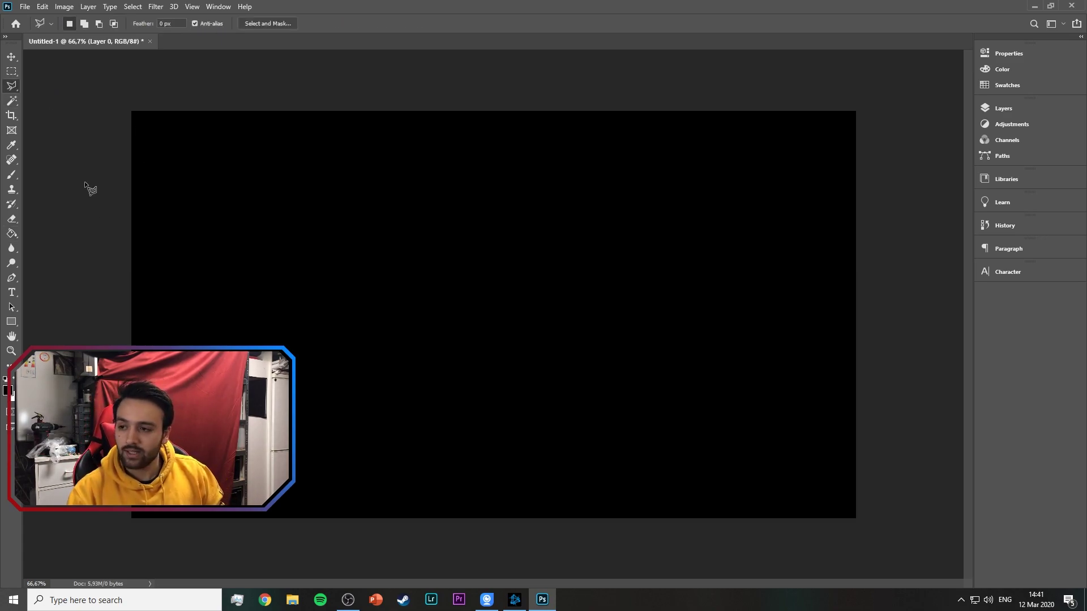
pyautogui.click(89, 182)
pyautogui.click(293, 78)
pyautogui.click(75, 116)
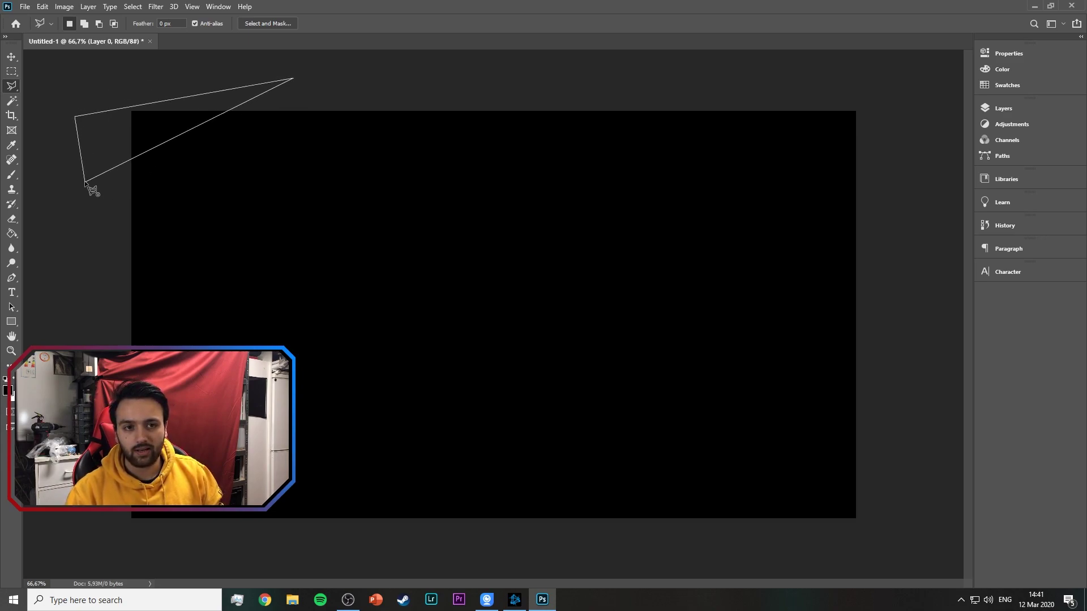
pyautogui.click(90, 183)
pyautogui.press('Delete')
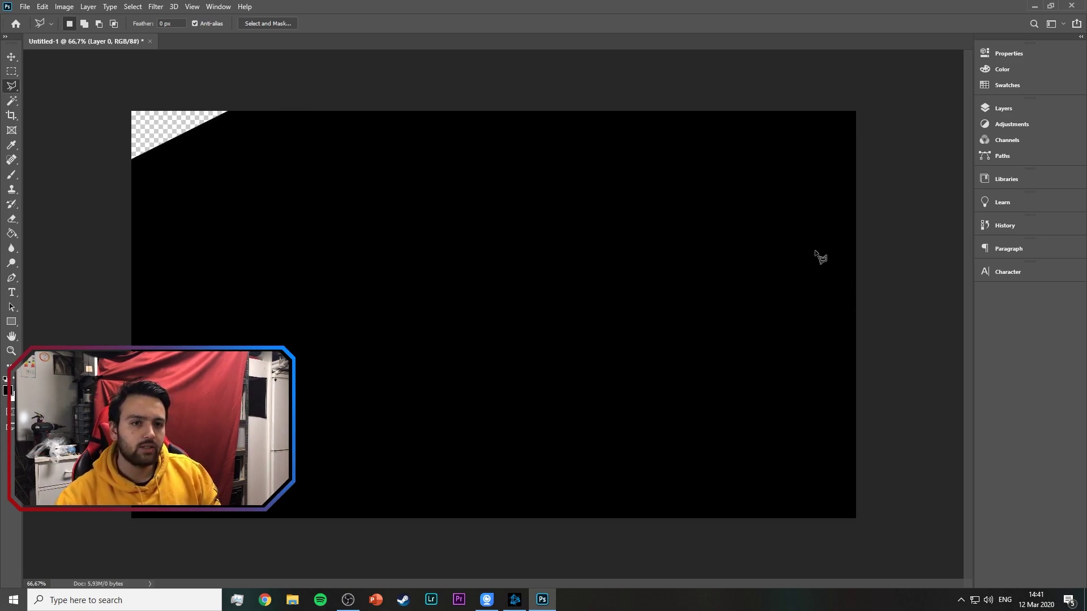
# Cut a diagonal triangle off the top-right corner.
pyautogui.click(620, 95)
pyautogui.click(938, 190)
pyautogui.click(910, 96)
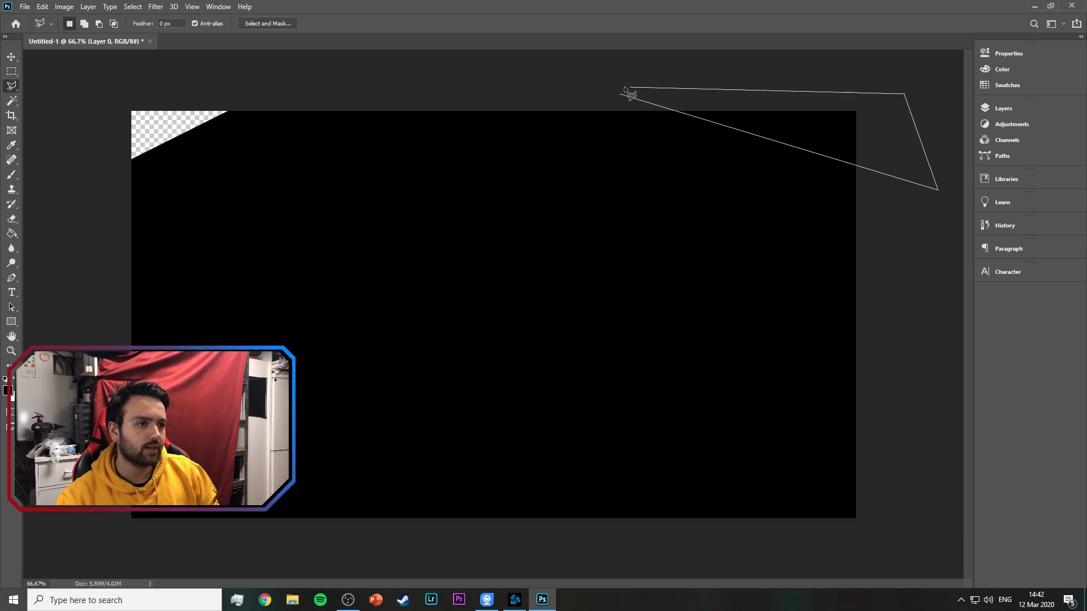
pyautogui.click(621, 95)
pyautogui.press('Delete')
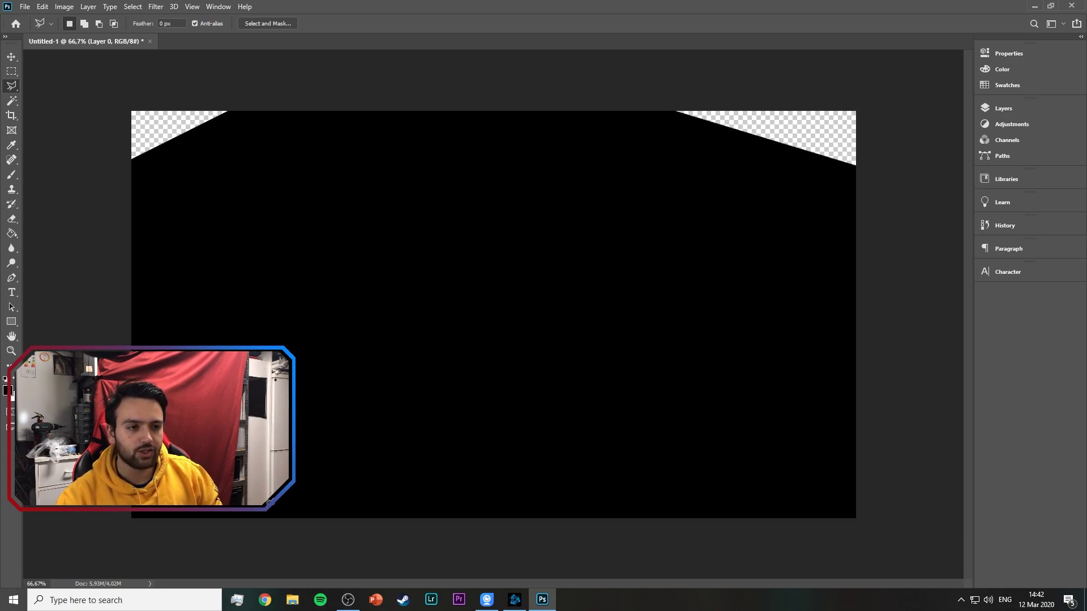
# Cut diagonal triangles off the bottom-left and bottom-right corners.
pyautogui.click(358, 532)
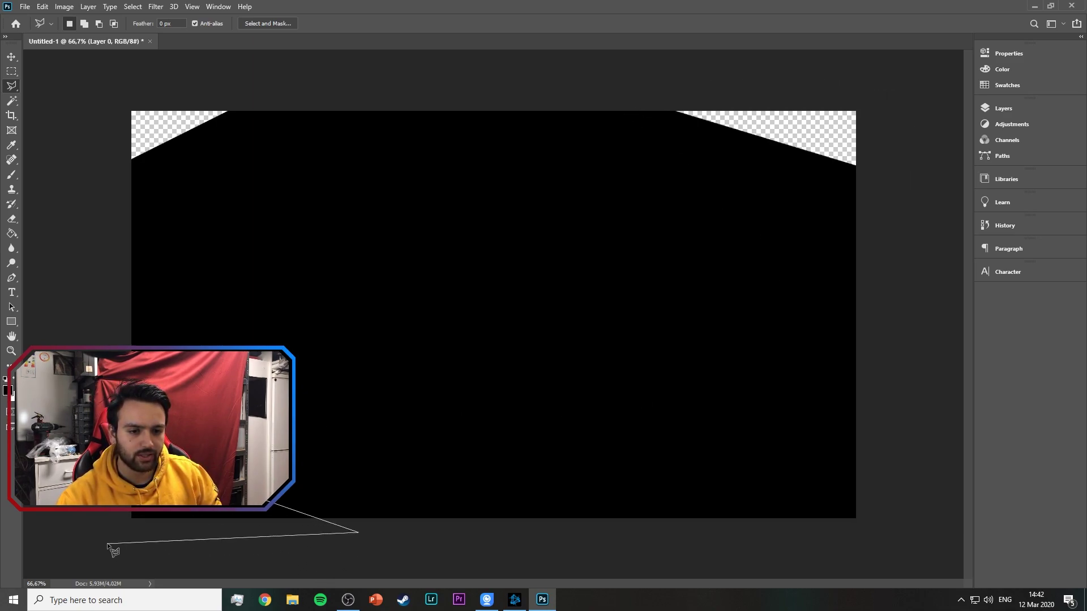
pyautogui.doubleClick(272, 503)
pyautogui.press('Delete')
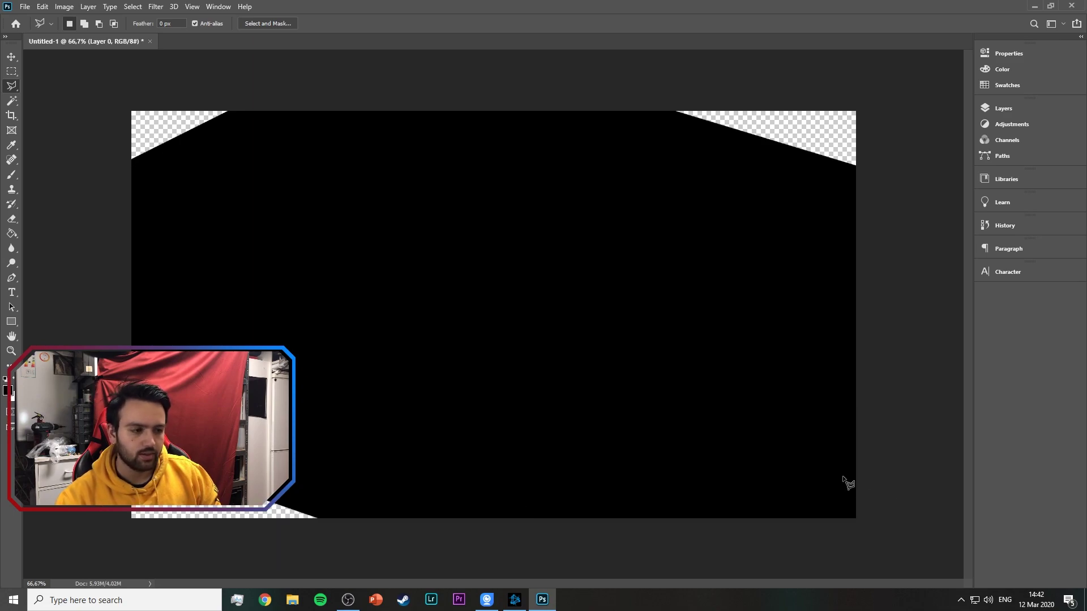
pyautogui.click(862, 465)
pyautogui.click(766, 544)
pyautogui.click(924, 528)
pyautogui.click(890, 466)
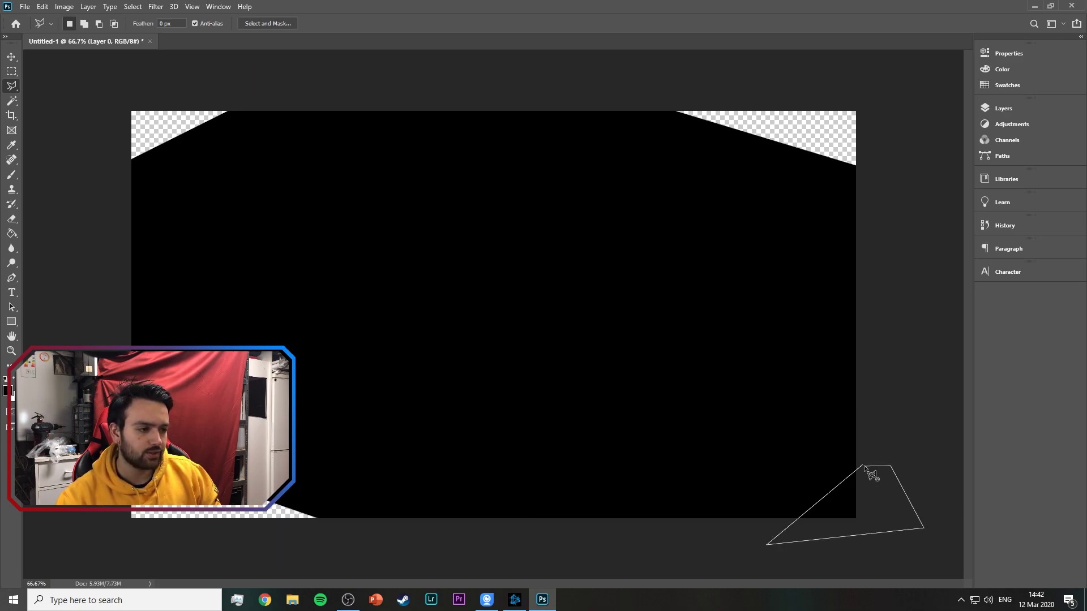
pyautogui.click(864, 467)
pyautogui.press('Delete')
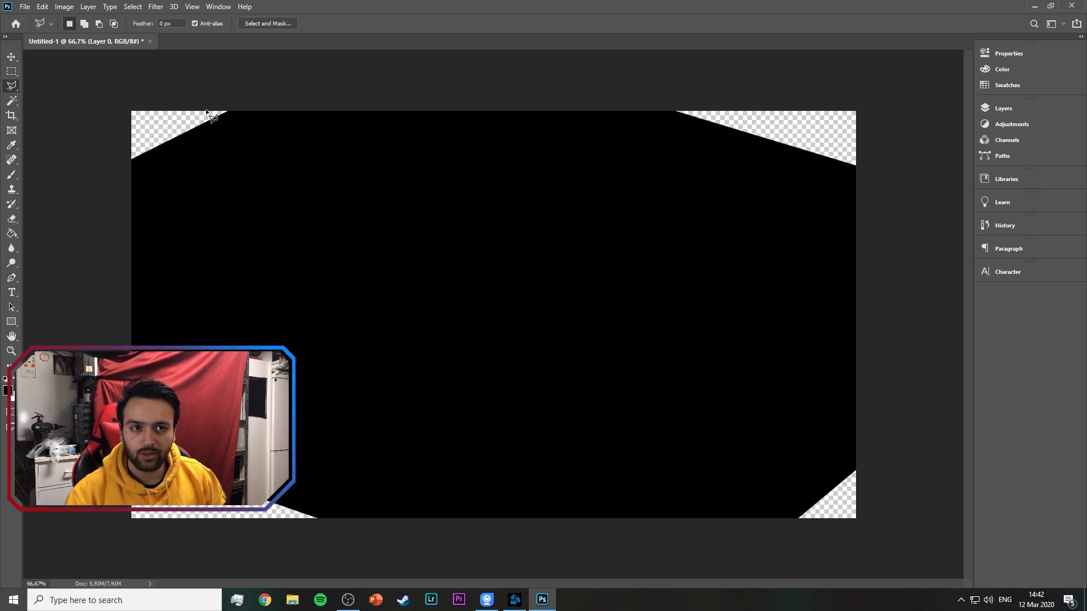
# Export the cut-corner shape as a PNG named Mask into the Desktop's OBS CANM BIORDER folder.
pyautogui.click(25, 6)
pyautogui.moveTo(47, 169)
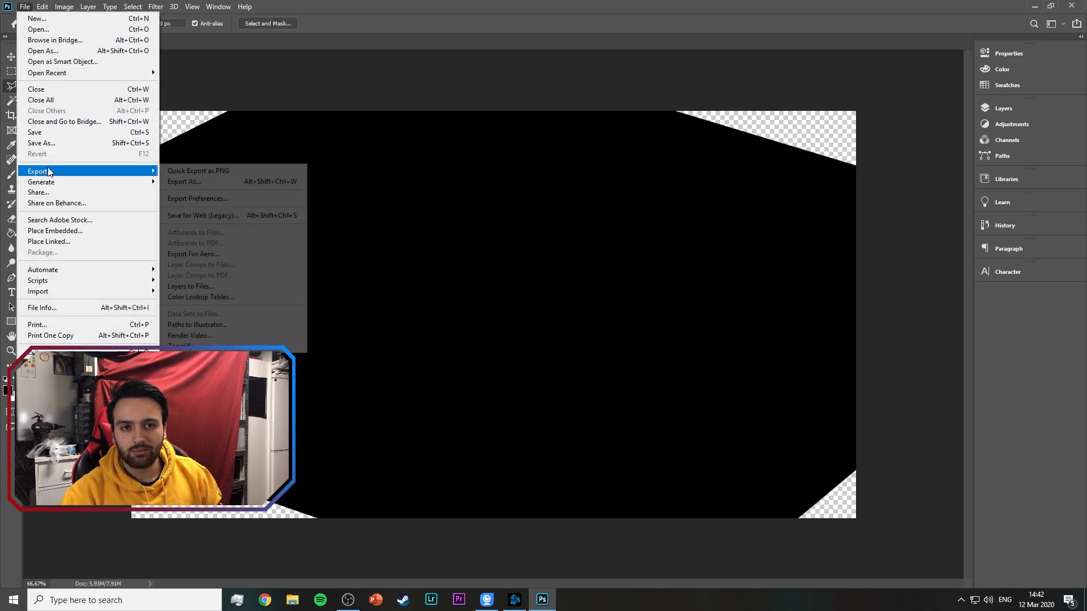
pyautogui.click(220, 172)
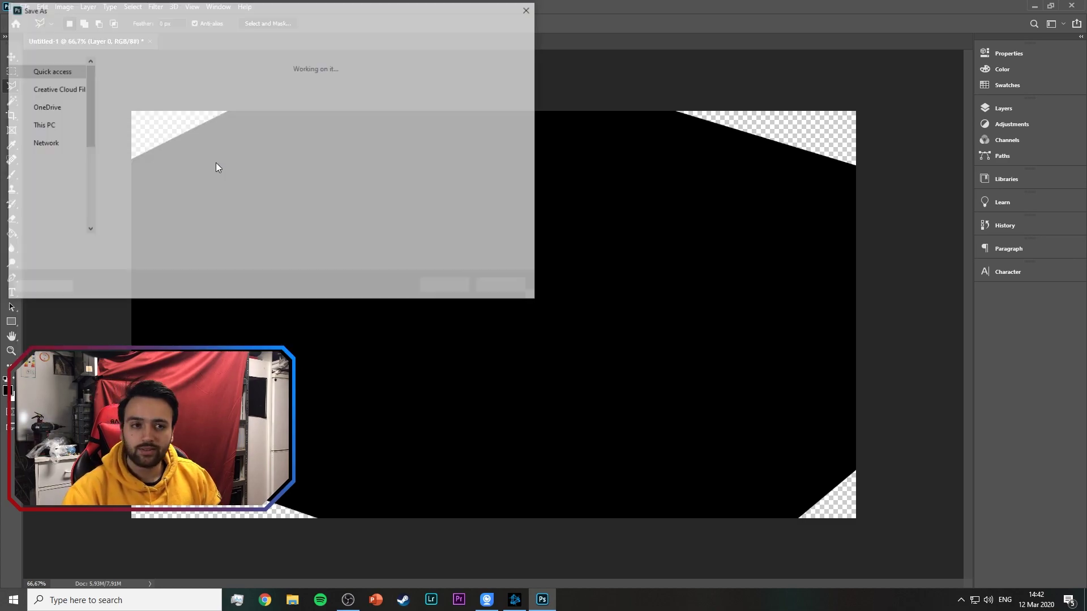
pyautogui.write('Mask')
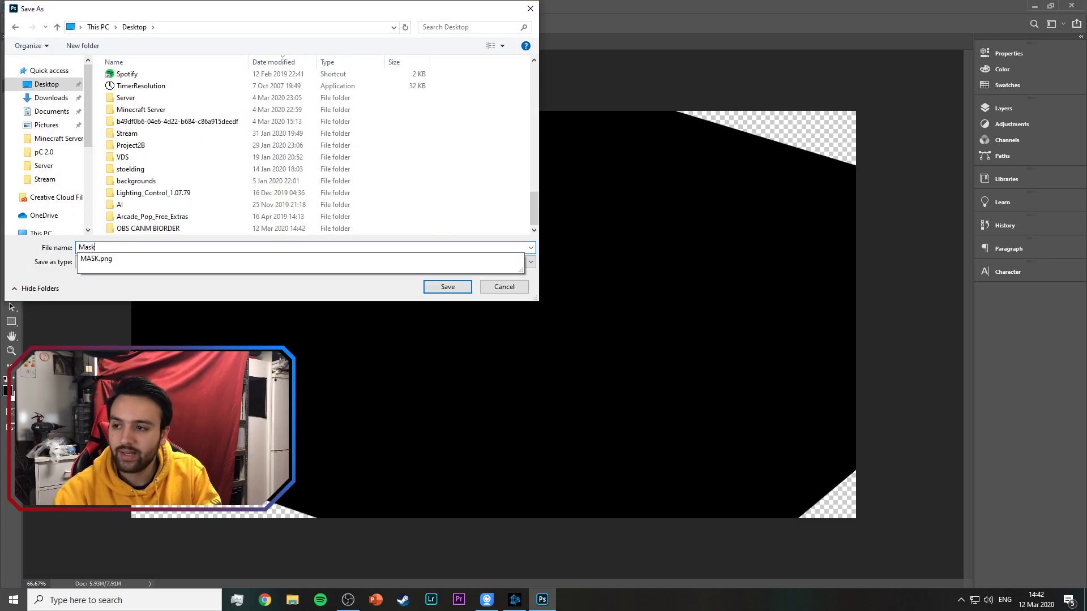
pyautogui.click(440, 287)
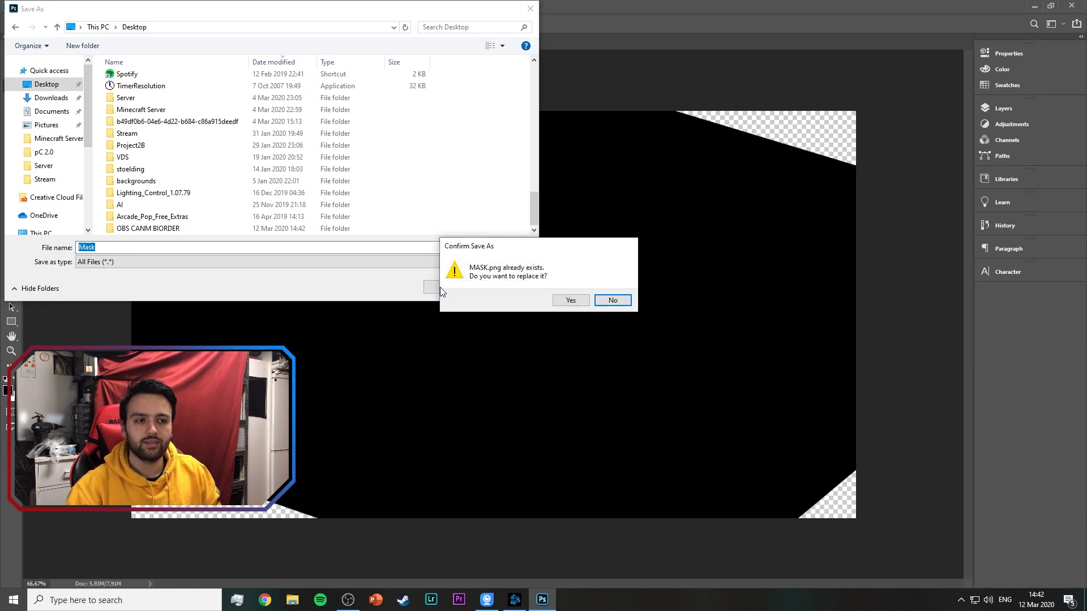
pyautogui.click(612, 300)
pyautogui.click(147, 228)
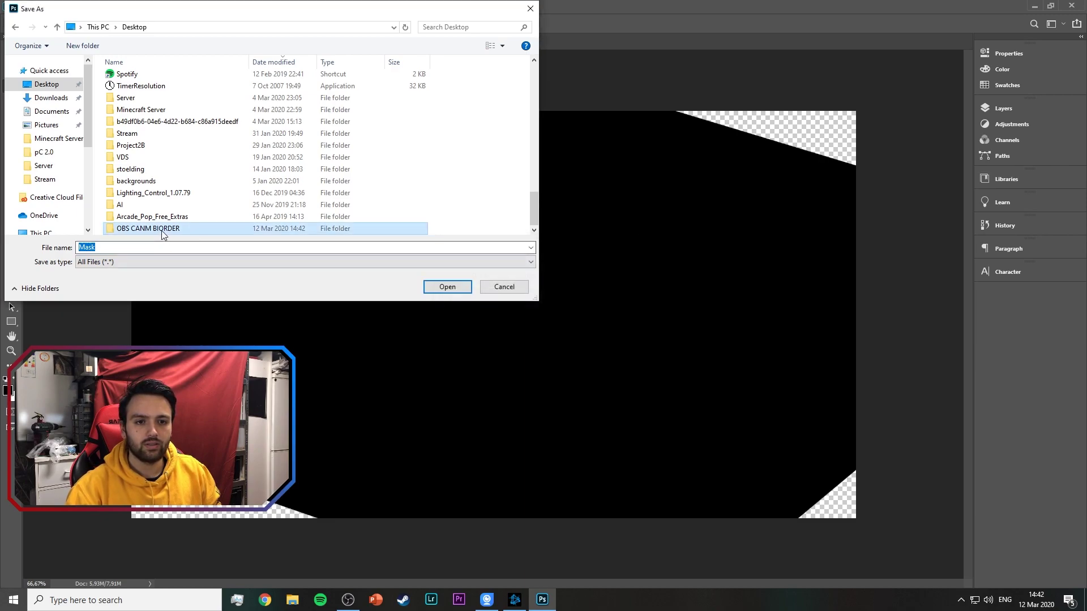
pyautogui.click(453, 284)
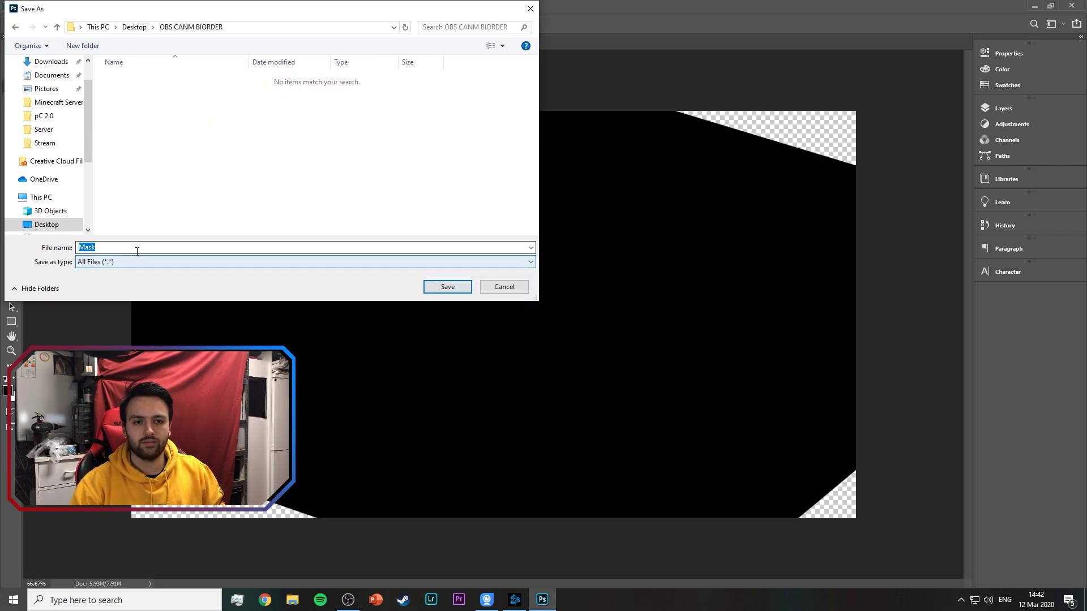
pyautogui.click(437, 288)
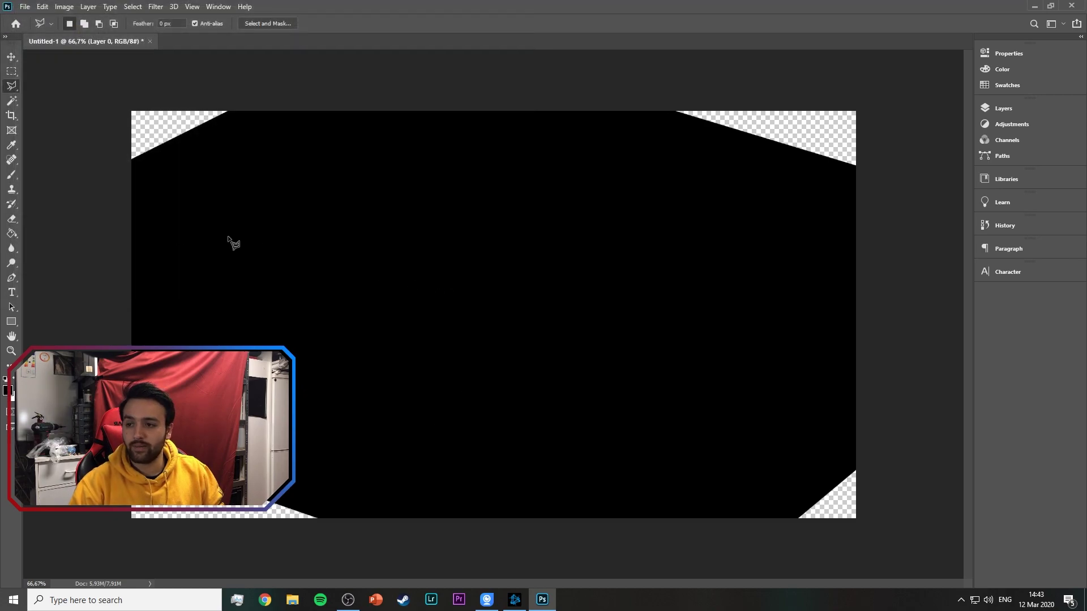
# Select Layer 0 with the Move tool and shrink the black shape to about 86%.
pyautogui.press('v')
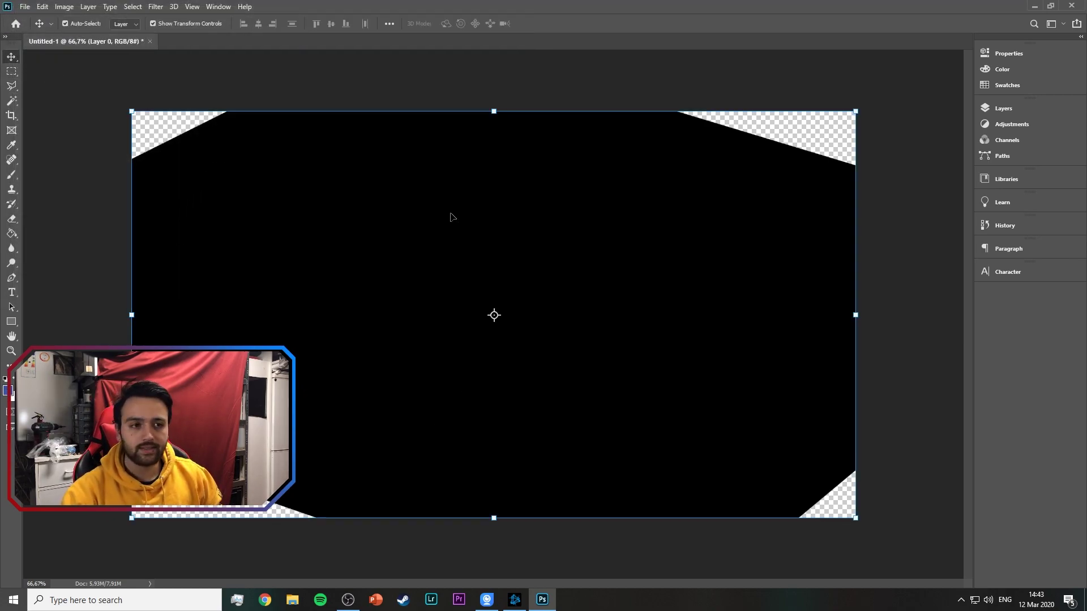
pyautogui.click(1020, 107)
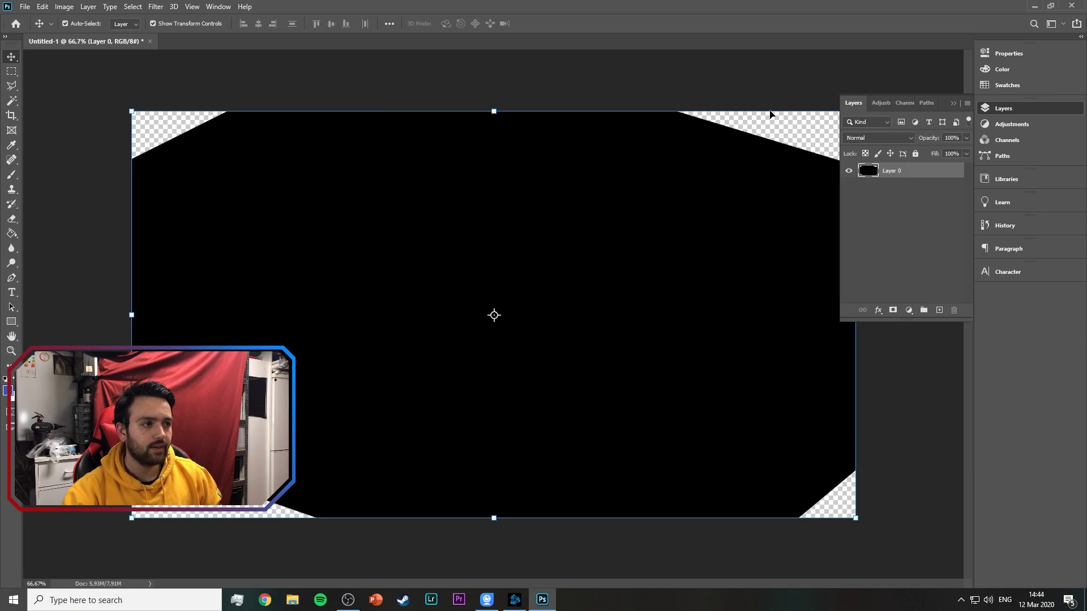
pyautogui.click(813, 91)
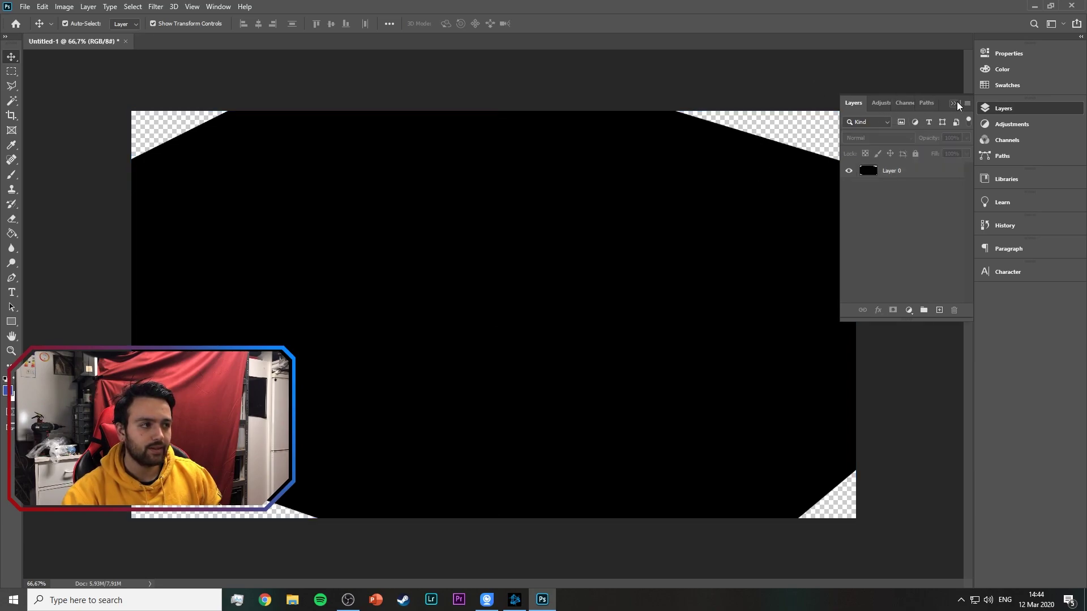
pyautogui.click(954, 102)
pyautogui.click(814, 158)
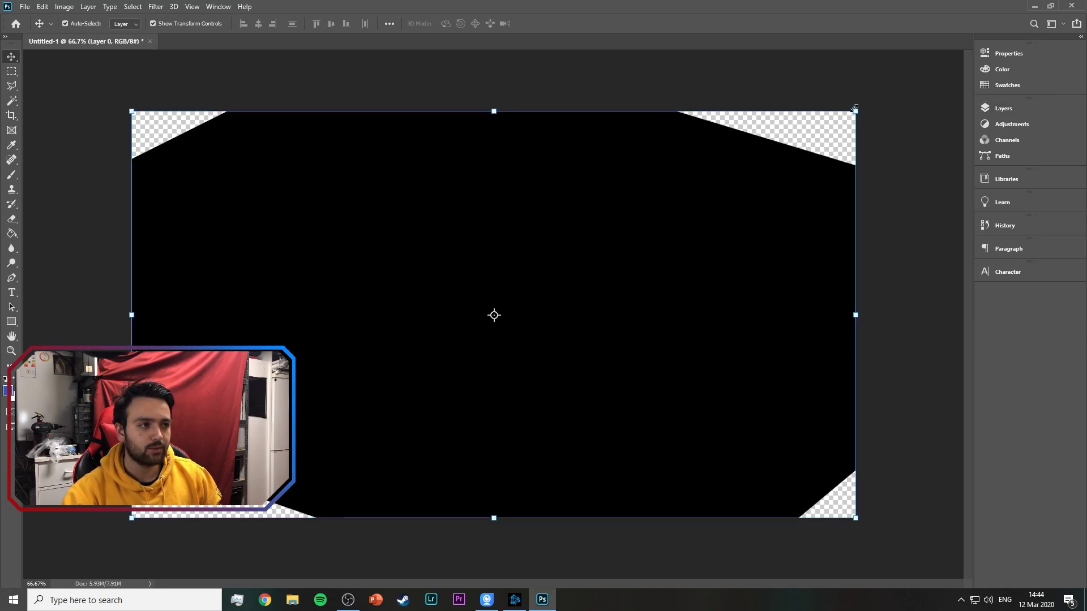
pyautogui.moveTo(854, 107); pyautogui.dragTo(571, 180)
# Set the shape to about 71%, centre and commit it, and add an empty Layer 1.
pyautogui.moveTo(481, 337); pyautogui.dragTo(599, 277)
pyautogui.moveTo(729, 185); pyautogui.dragTo(772, 162)
pyautogui.moveTo(726, 249)
pyautogui.mouseDown()
pyautogui.moveTo(641, 271)
pyautogui.moveTo(705, 254)
pyautogui.mouseUp()
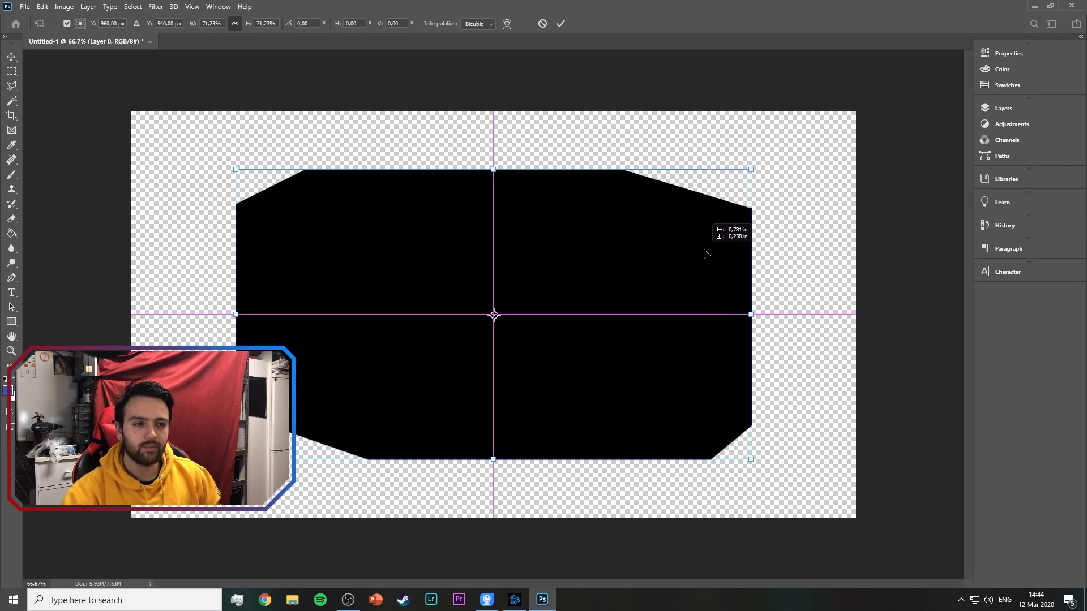
pyautogui.moveTo(706, 254); pyautogui.dragTo(705, 254)
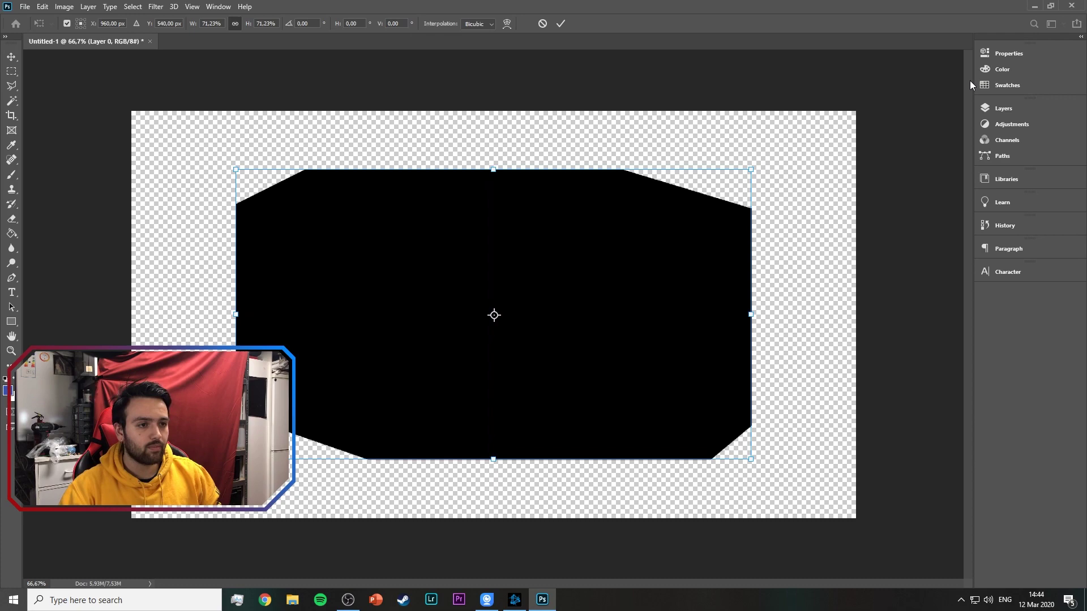
pyautogui.click(1005, 109)
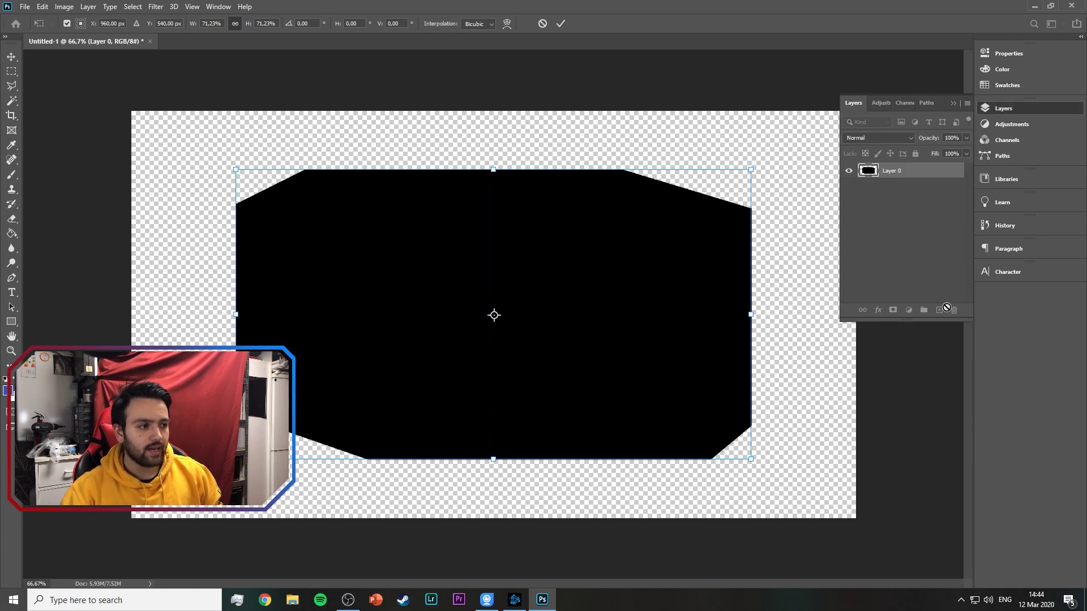
pyautogui.click(929, 267)
pyautogui.click(939, 310)
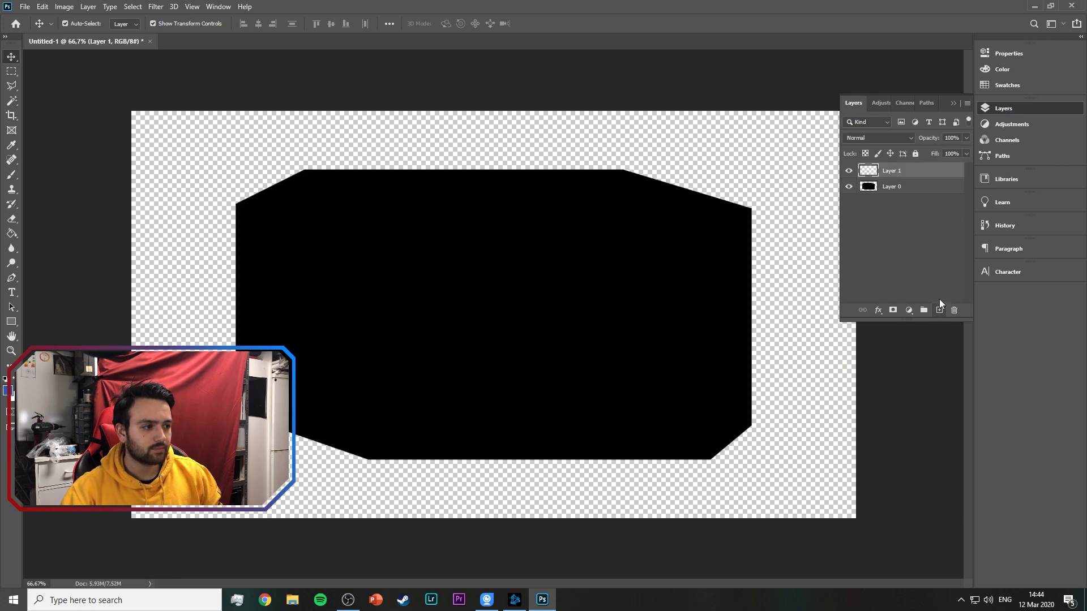
# Select the black shape's pixels and expand the selection by 10 pixels.
pyautogui.rightClick(872, 190)
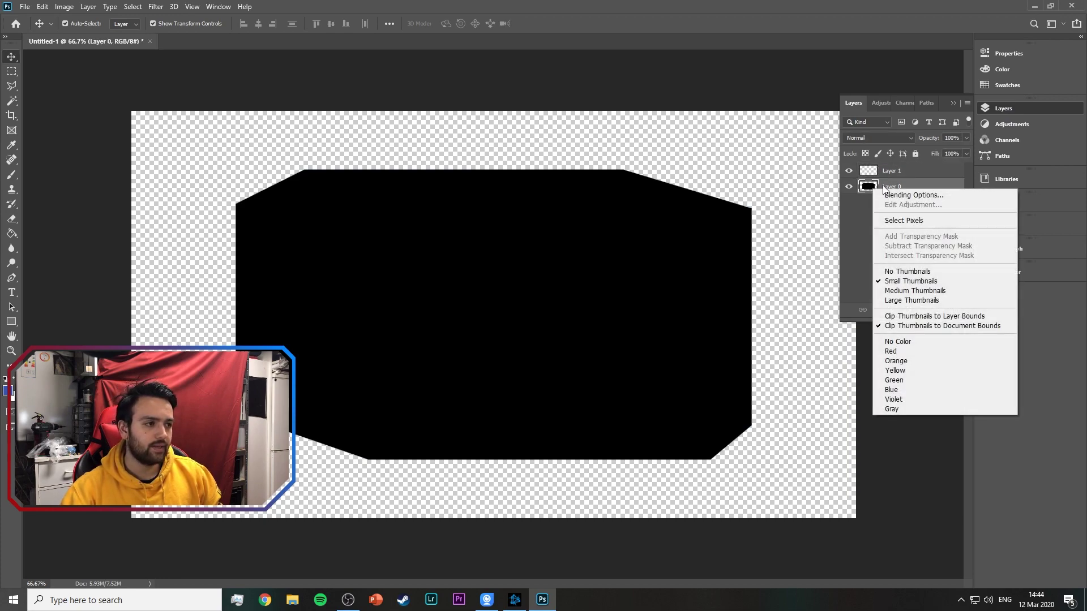
pyautogui.click(890, 218)
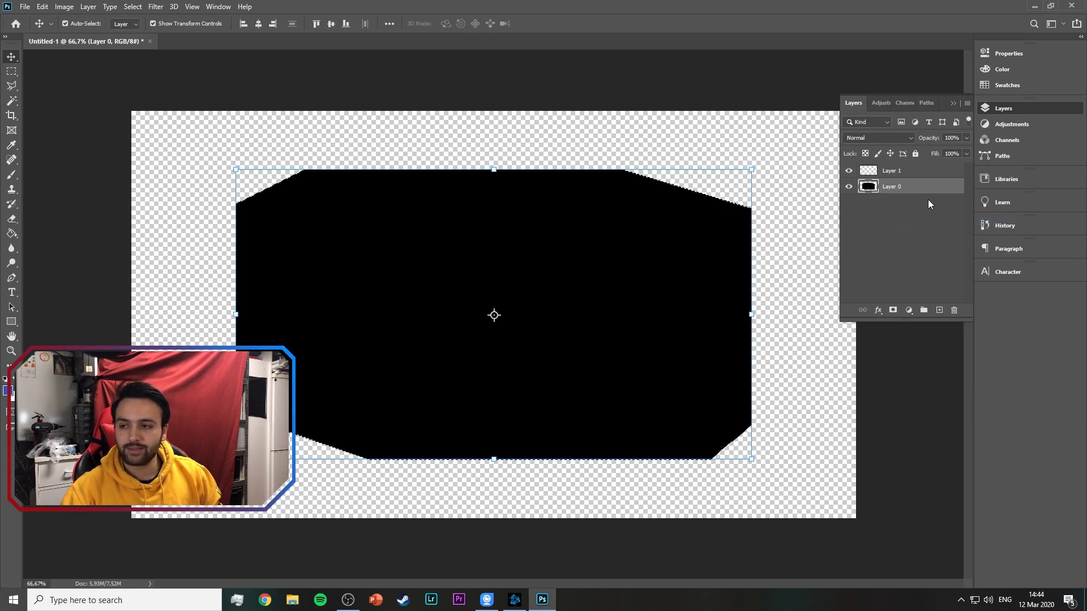
pyautogui.click(133, 6)
pyautogui.moveTo(147, 167)
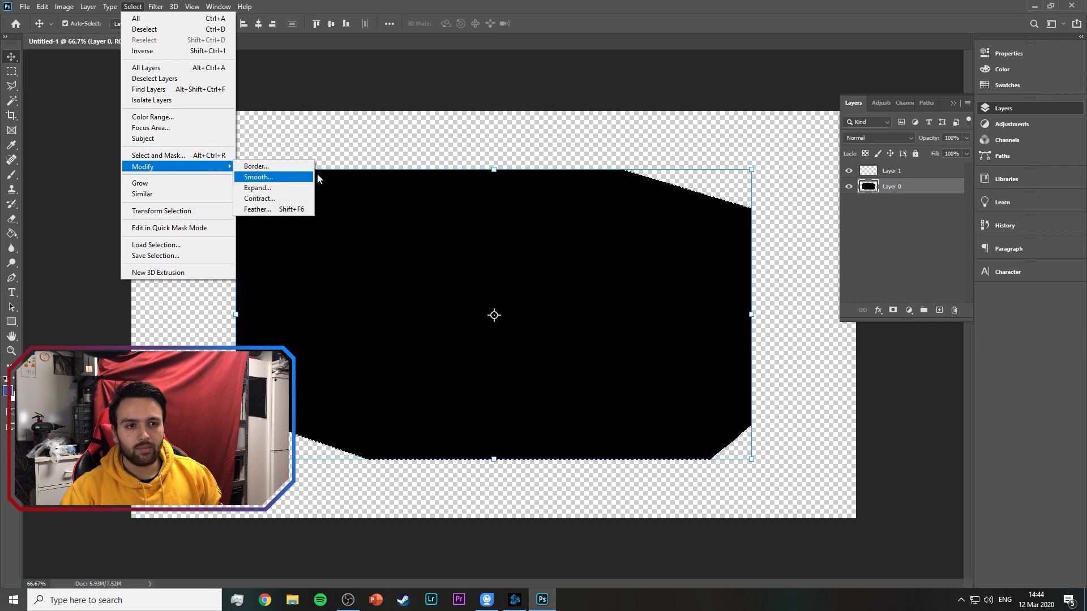
pyautogui.click(273, 187)
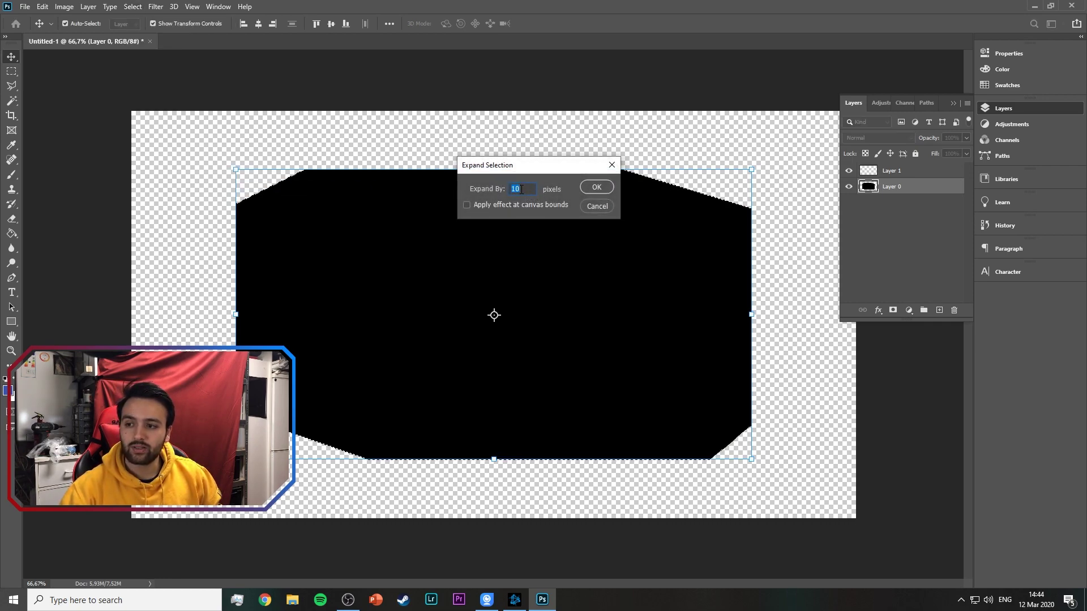
pyautogui.click(591, 188)
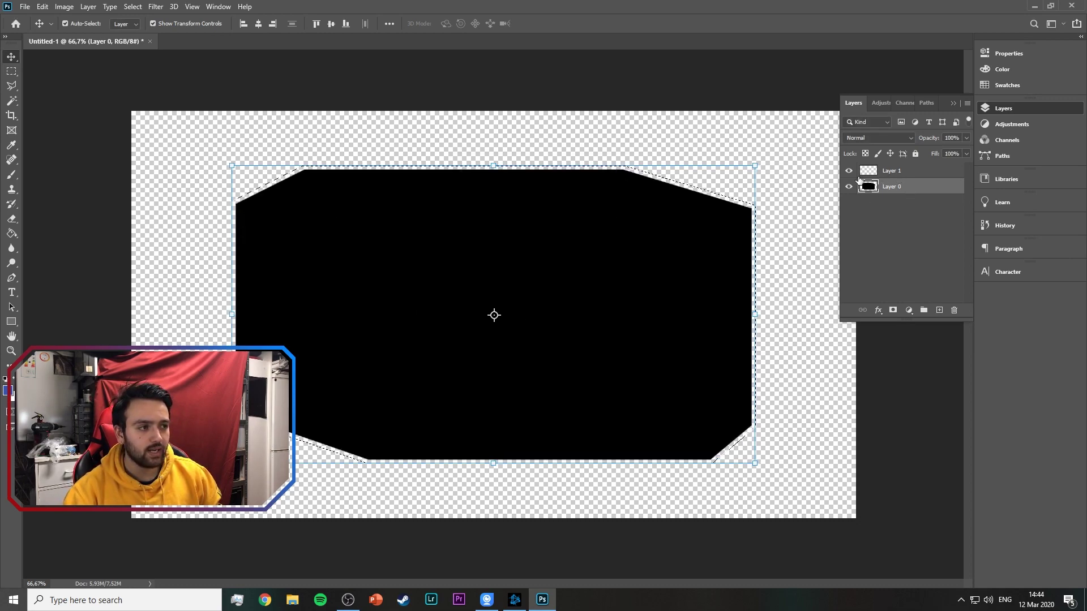
# Fill the expanded selection with blue on Layer 1 and move that layer below the shape.
pyautogui.click(888, 170)
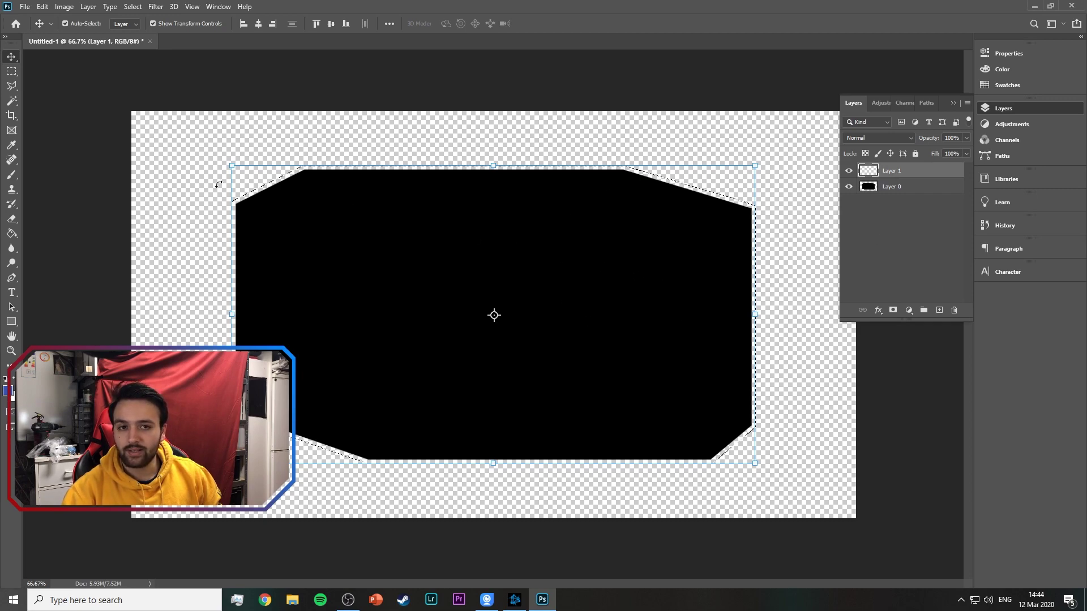
pyautogui.click(11, 233)
pyautogui.click(399, 233)
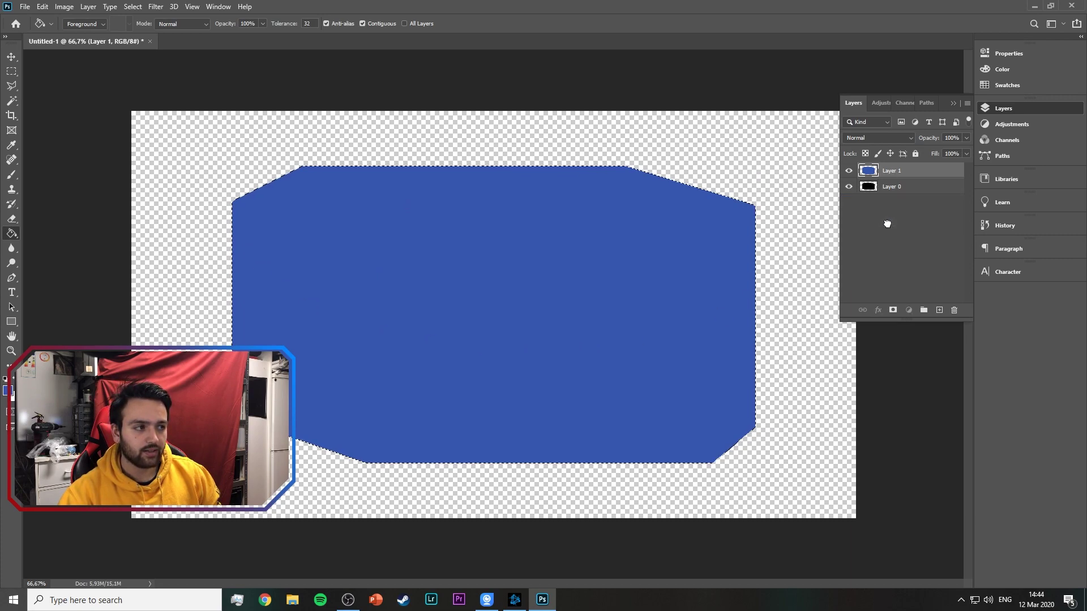
pyautogui.moveTo(887, 224); pyautogui.dragTo(887, 189)
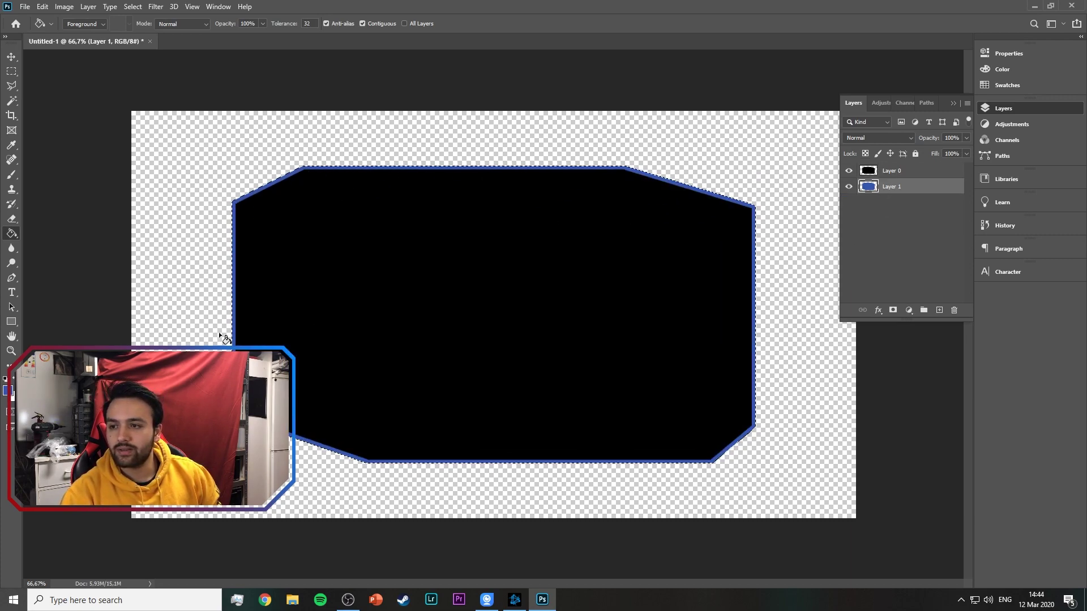
pyautogui.rightClick(11, 233)
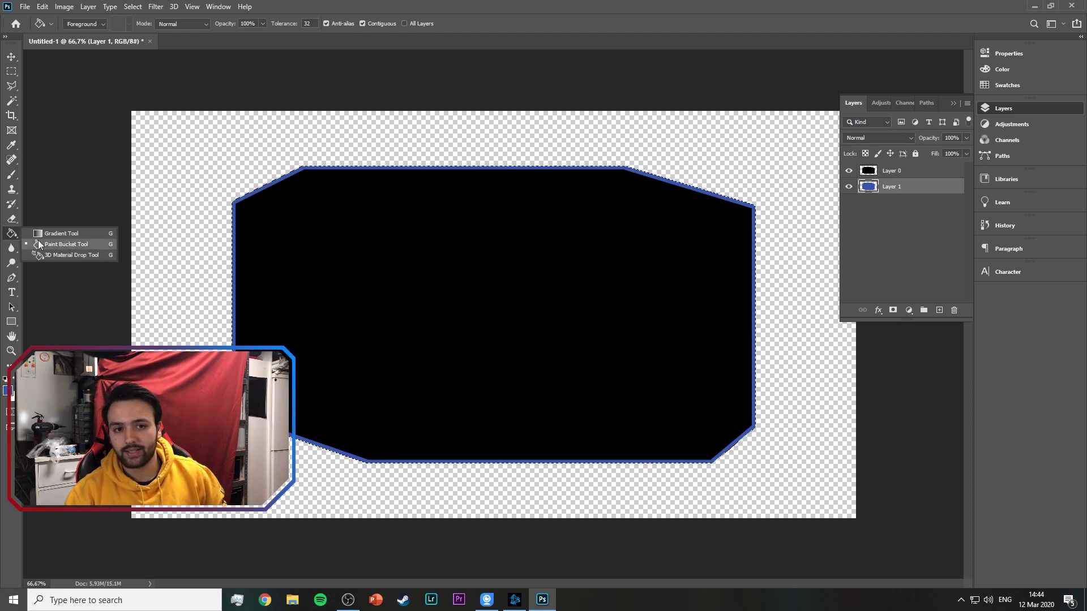
pyautogui.click(50, 234)
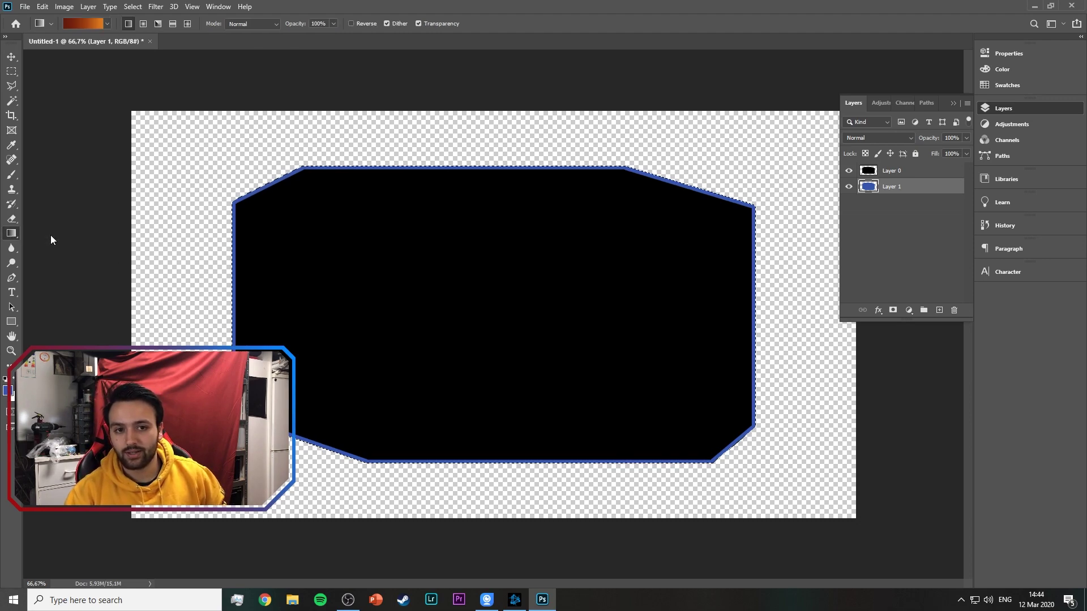
# In the Gradient Editor, set the left colour stop to #5048c8.
pyautogui.click(107, 23)
pyautogui.click(79, 26)
pyautogui.click(79, 26)
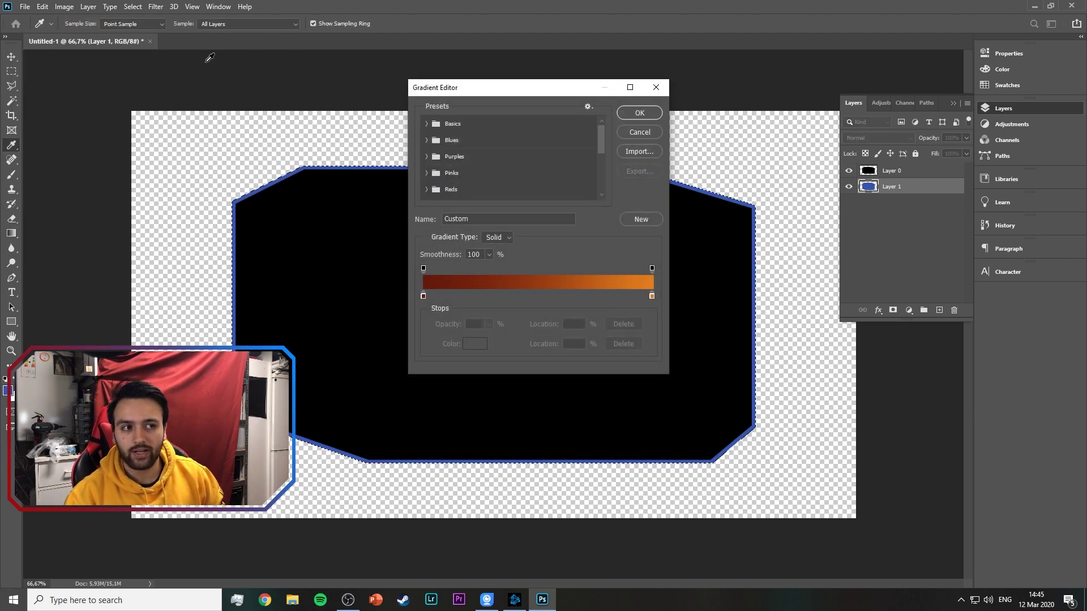
pyautogui.click(423, 295)
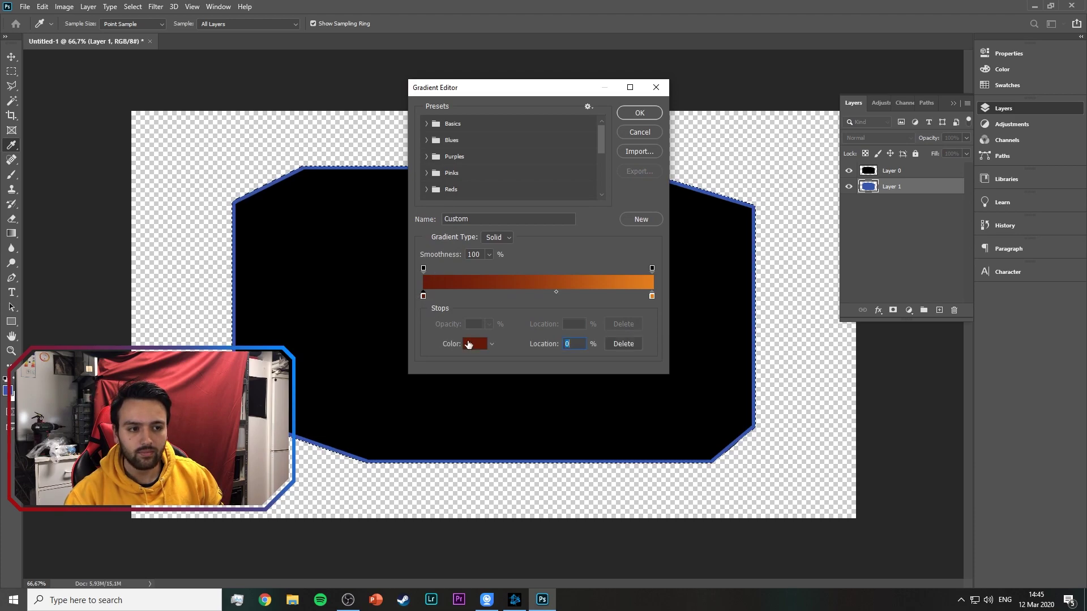
pyautogui.click(469, 343)
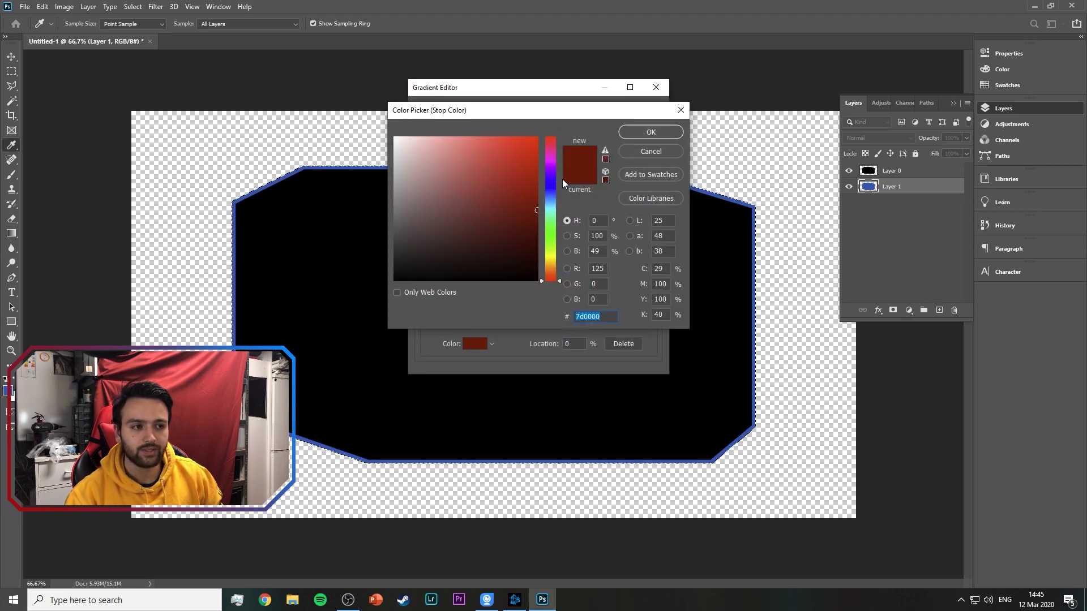
pyautogui.write('5048c8')
pyautogui.click(651, 132)
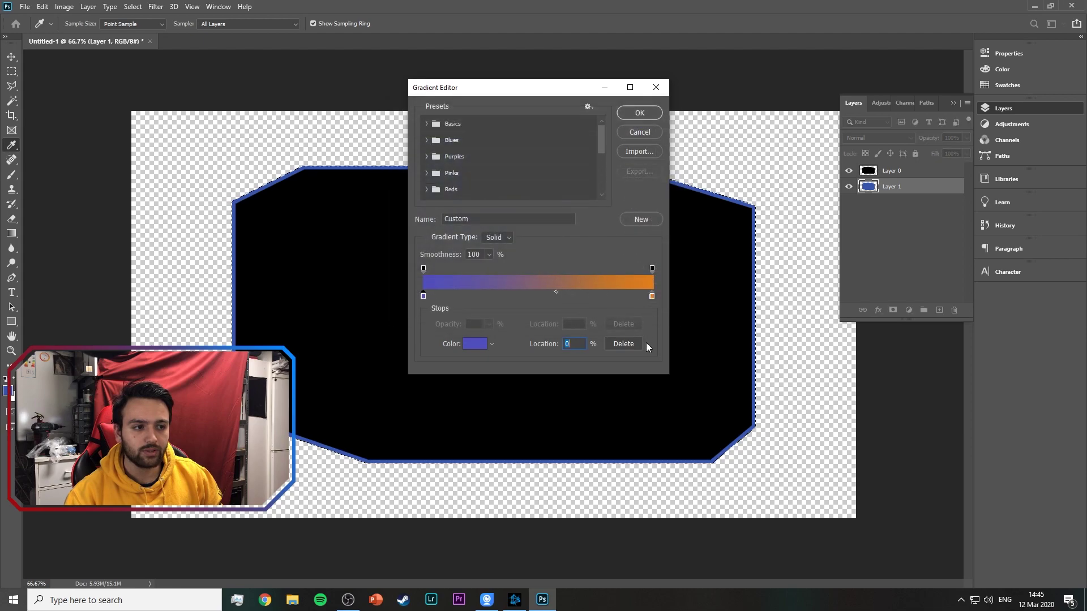
# Keep the orange right stop and drag the gradient diagonally across the border.
pyautogui.click(651, 296)
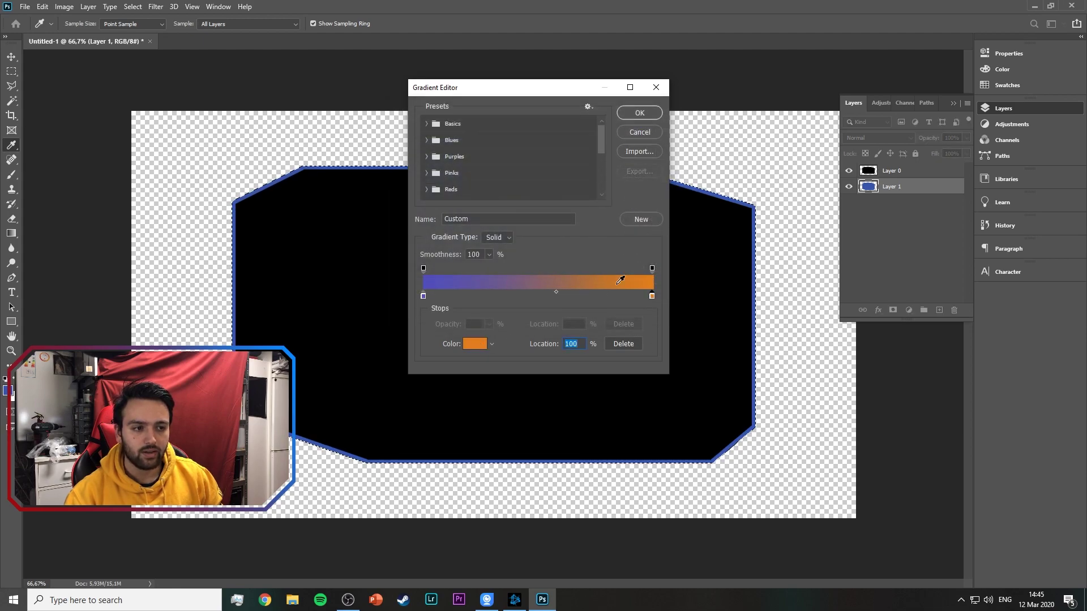
pyautogui.click(640, 113)
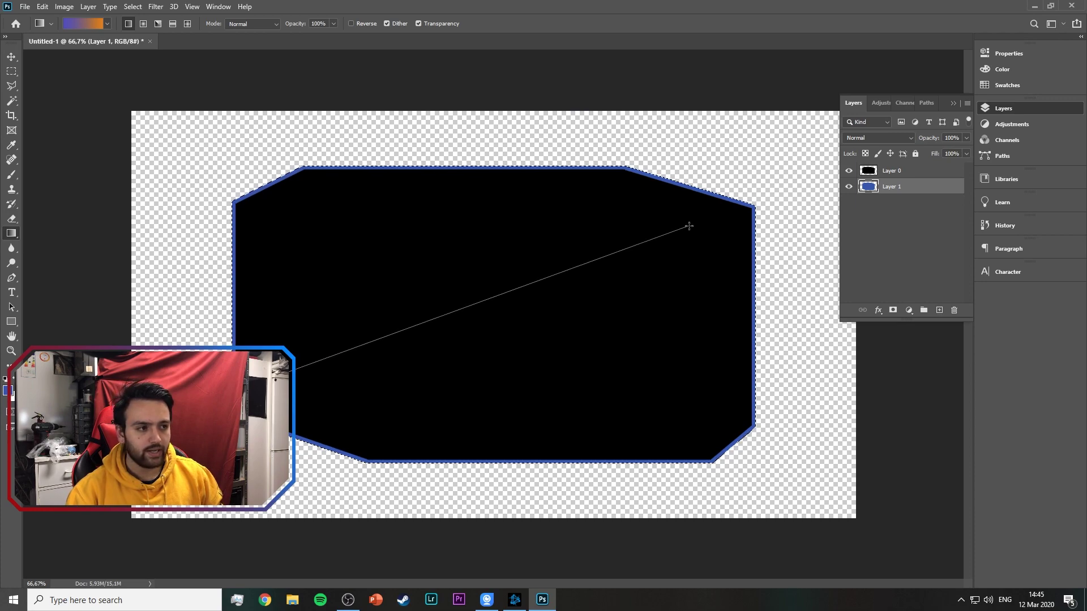
pyautogui.moveTo(761, 202); pyautogui.dragTo(761, 202)
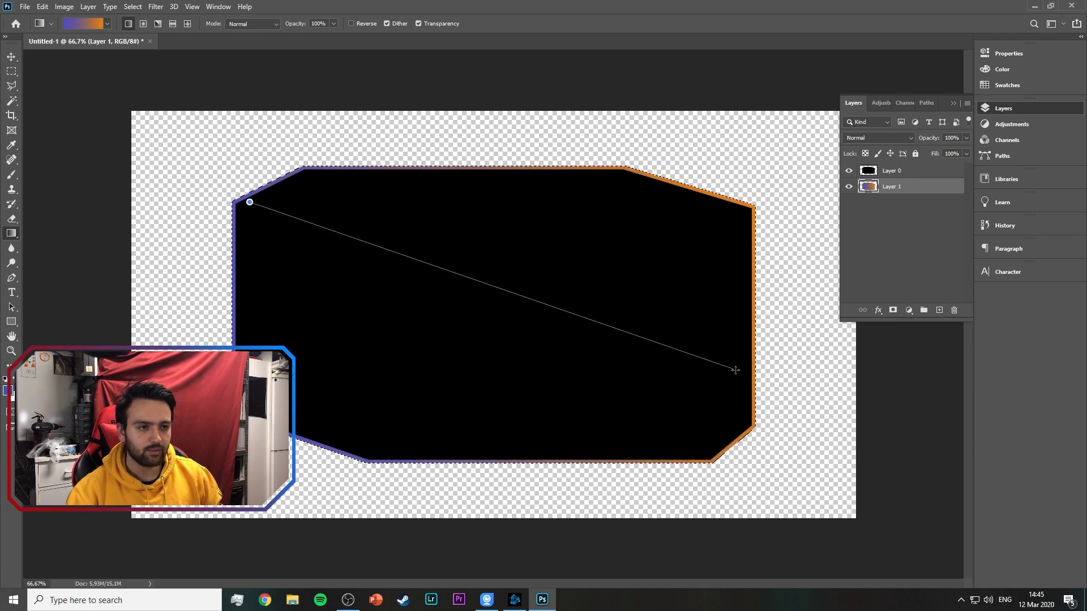
pyautogui.moveTo(736, 370); pyautogui.dragTo(812, 466)
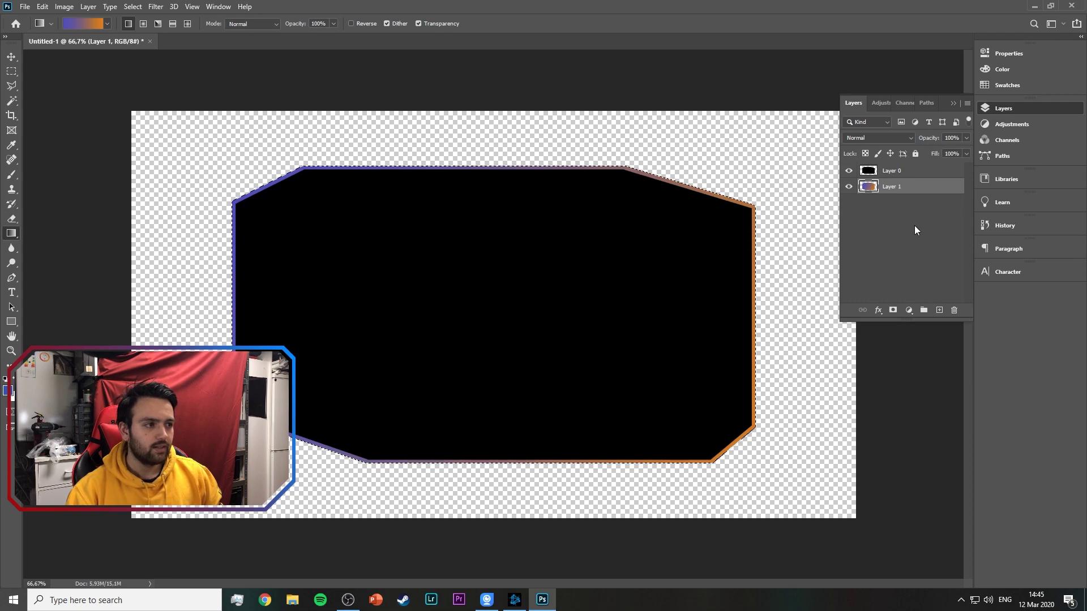
# Select Layer 0's pixels, make Layer 1 active, and hide the black mask layer.
pyautogui.click(11, 72)
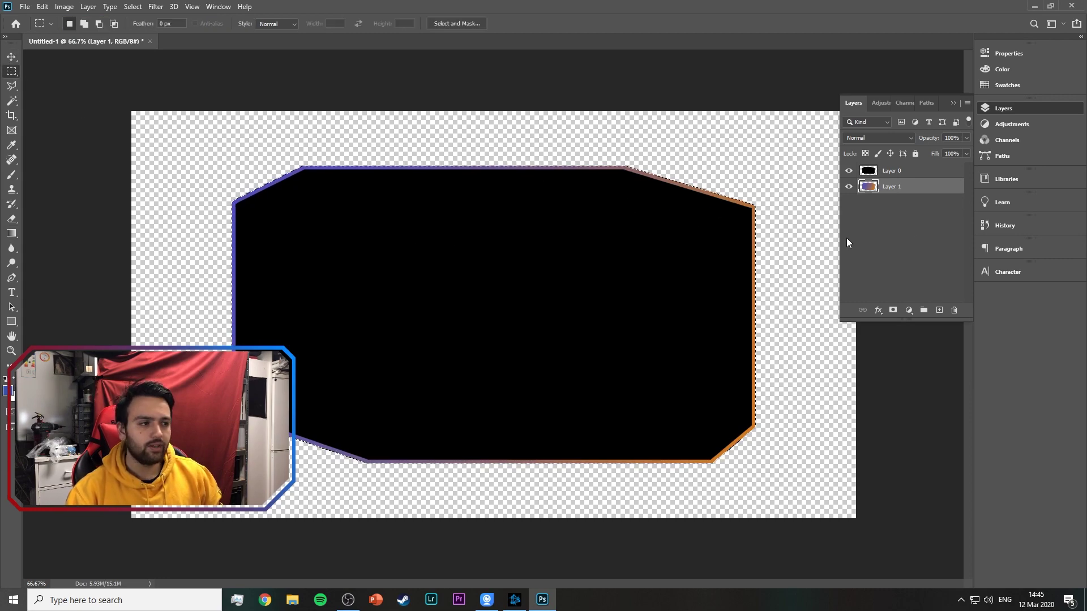
pyautogui.click(846, 238)
pyautogui.click(869, 173)
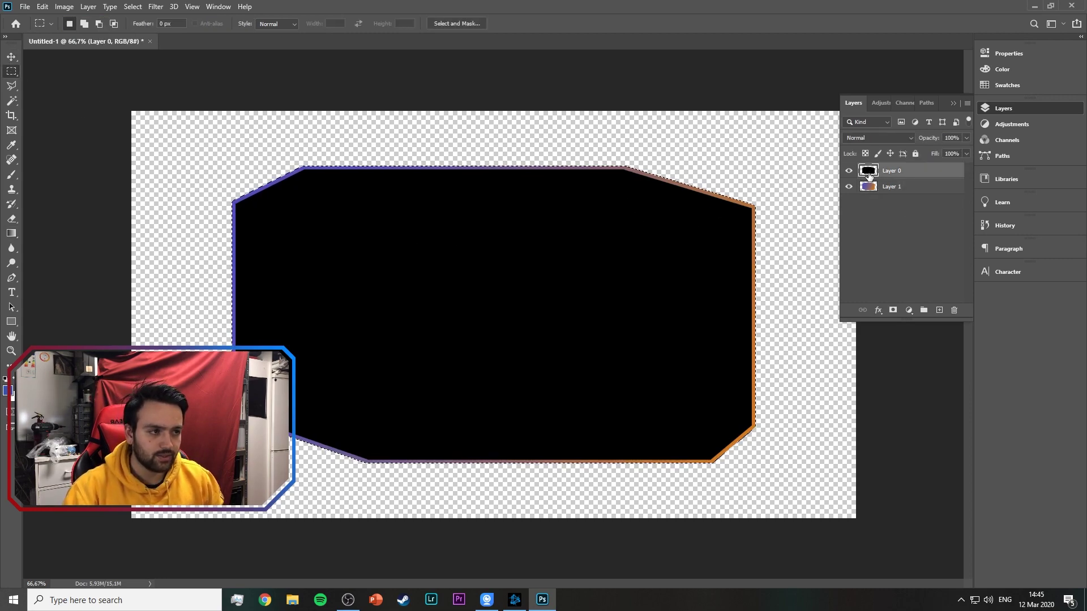
pyautogui.rightClick(868, 174)
pyautogui.click(900, 205)
pyautogui.click(905, 187)
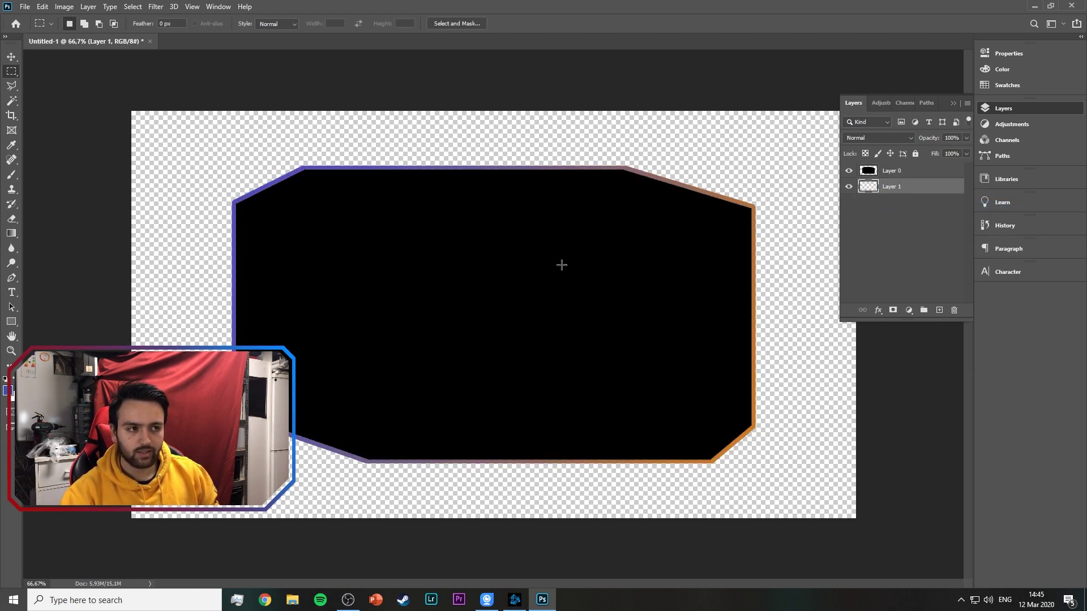
pyautogui.click(849, 170)
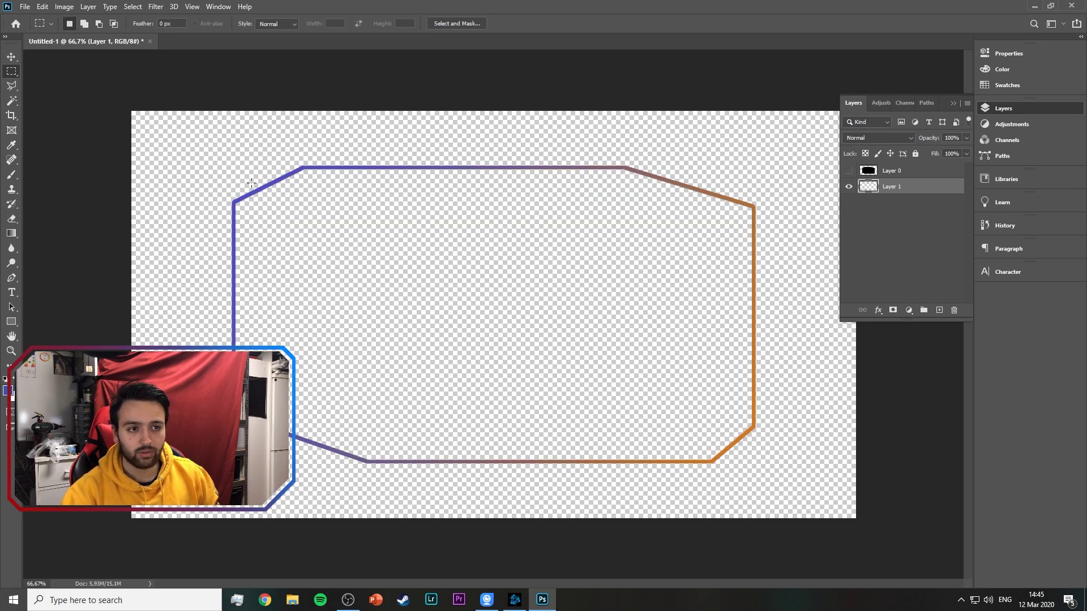
# Export the gradient outline alone as a PNG named Border.
pyautogui.click(25, 7)
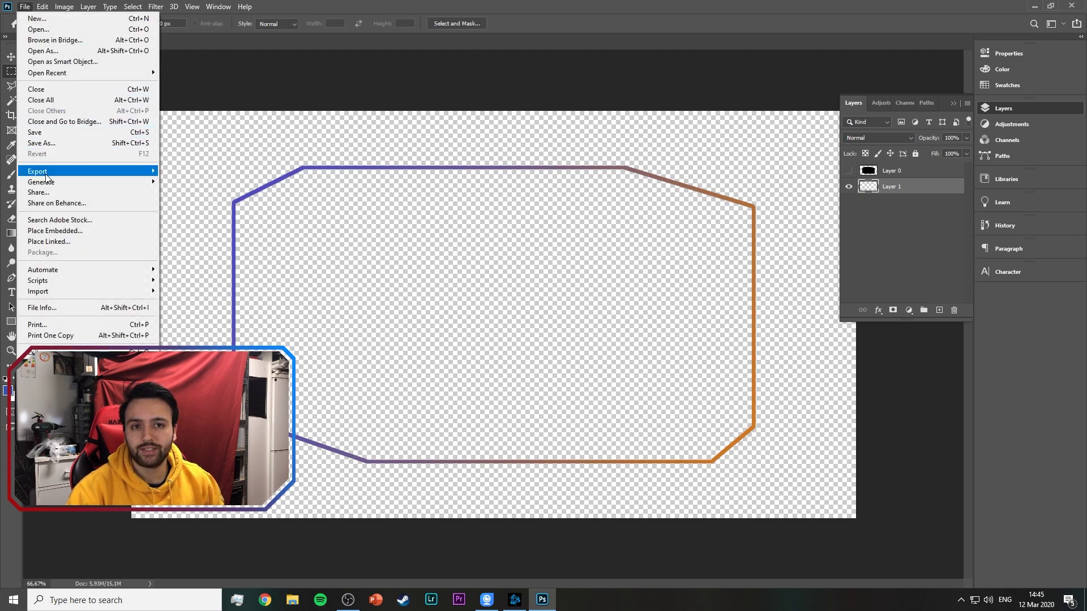
pyautogui.moveTo(46, 177)
pyautogui.click(193, 171)
pyautogui.write('Bordr')
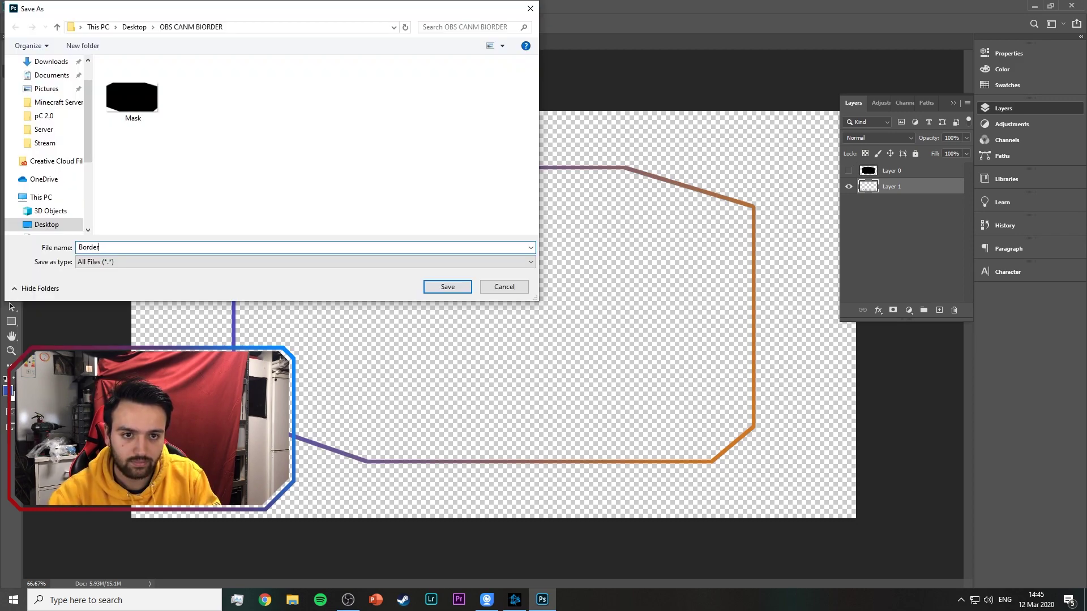
pyautogui.write(' .png')
pyautogui.press('Return')
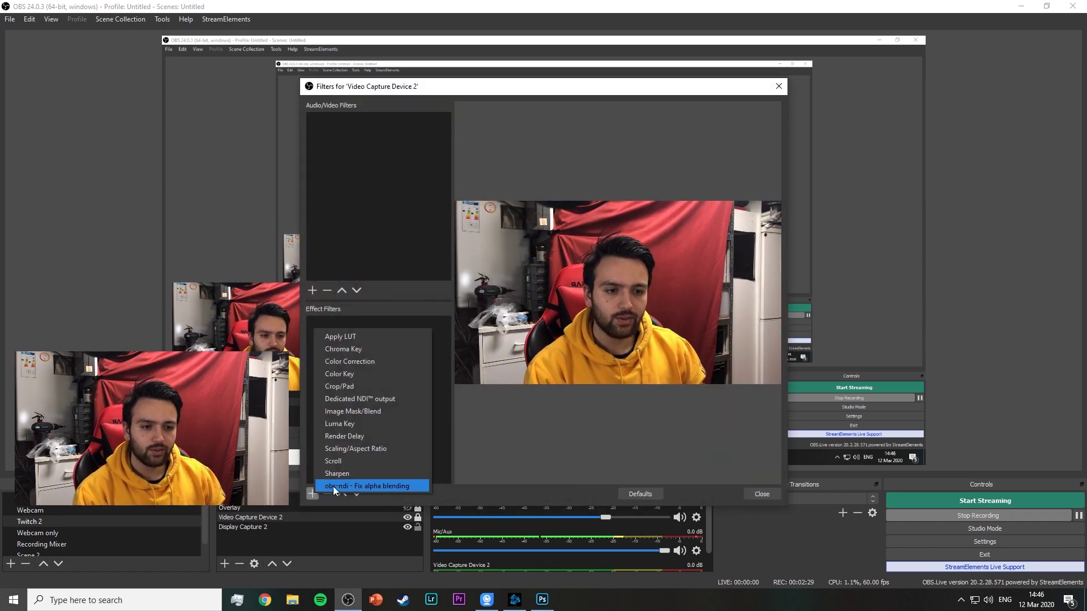
# Add an Image Mask/Blend filter using Mask.png as an Alpha Mask (Alpha Channel) on the webcam.
pyautogui.click(362, 412)
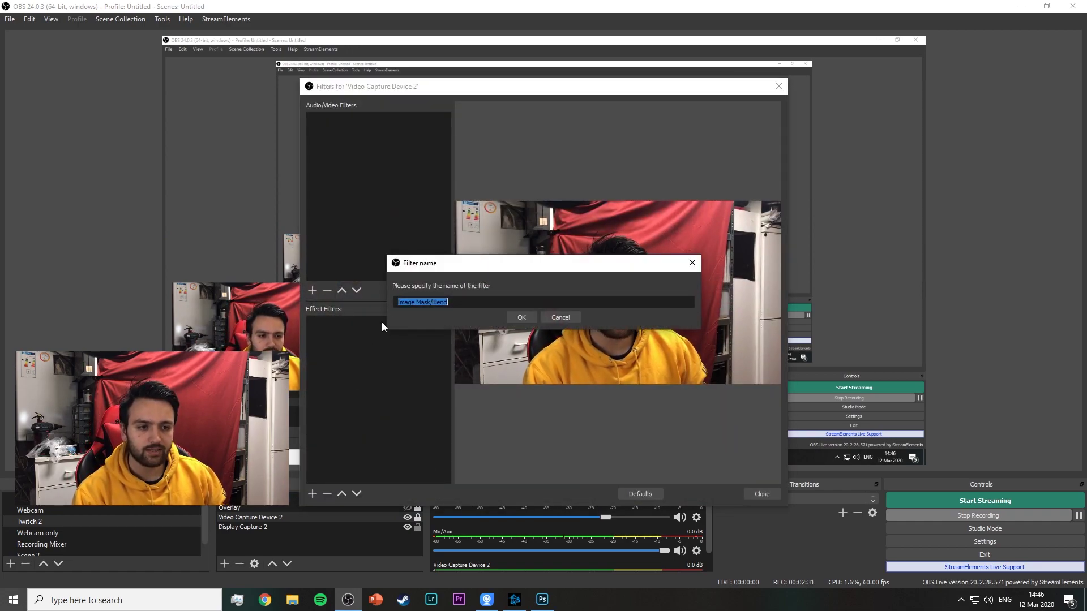
pyautogui.click(520, 315)
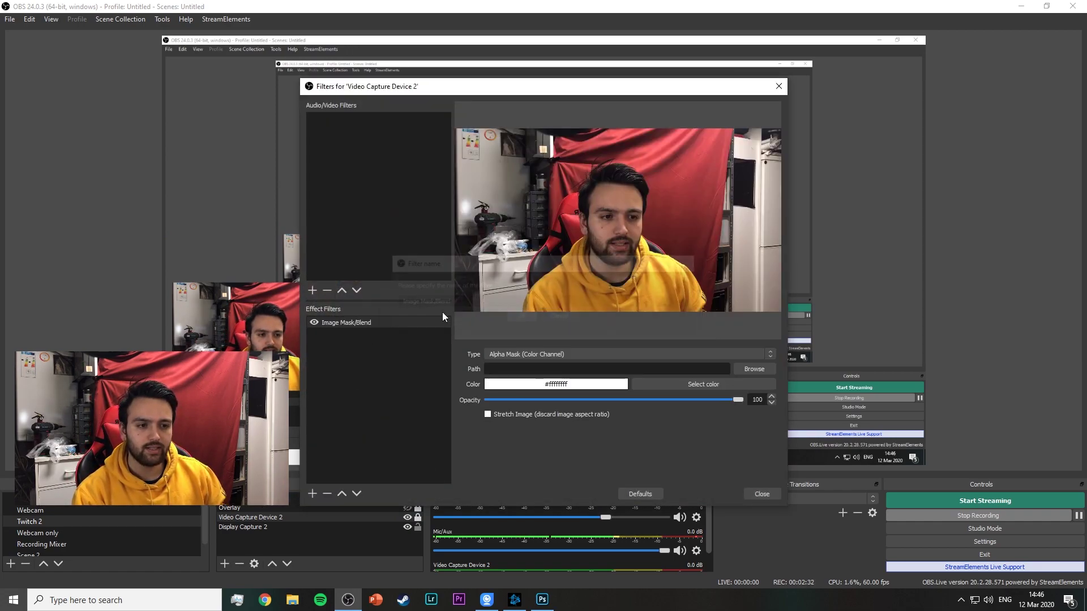
pyautogui.click(579, 354)
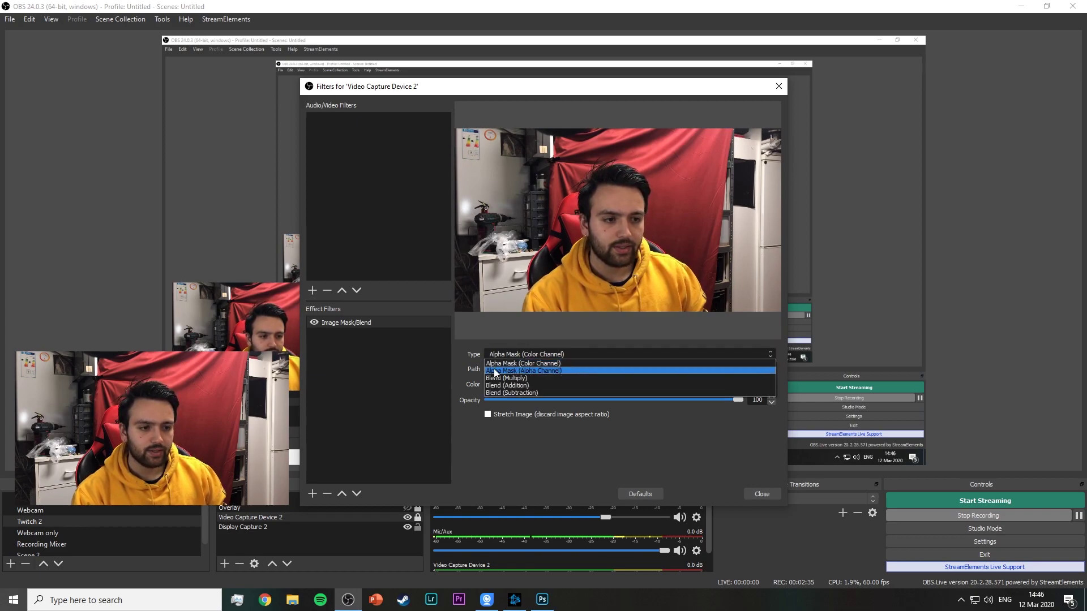
pyautogui.click(534, 371)
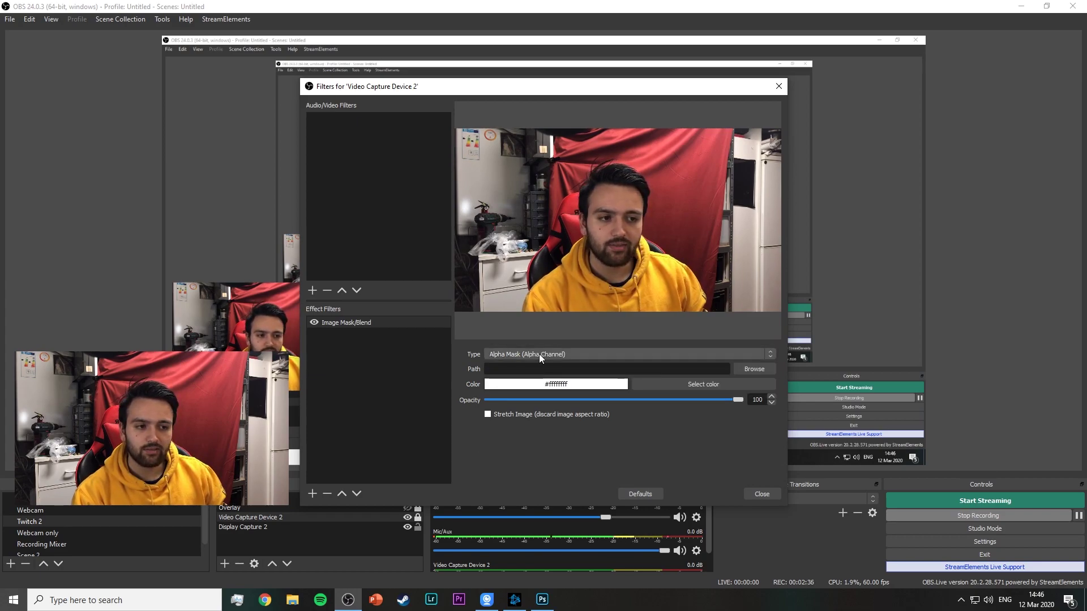
pyautogui.click(756, 369)
pyautogui.click(502, 198)
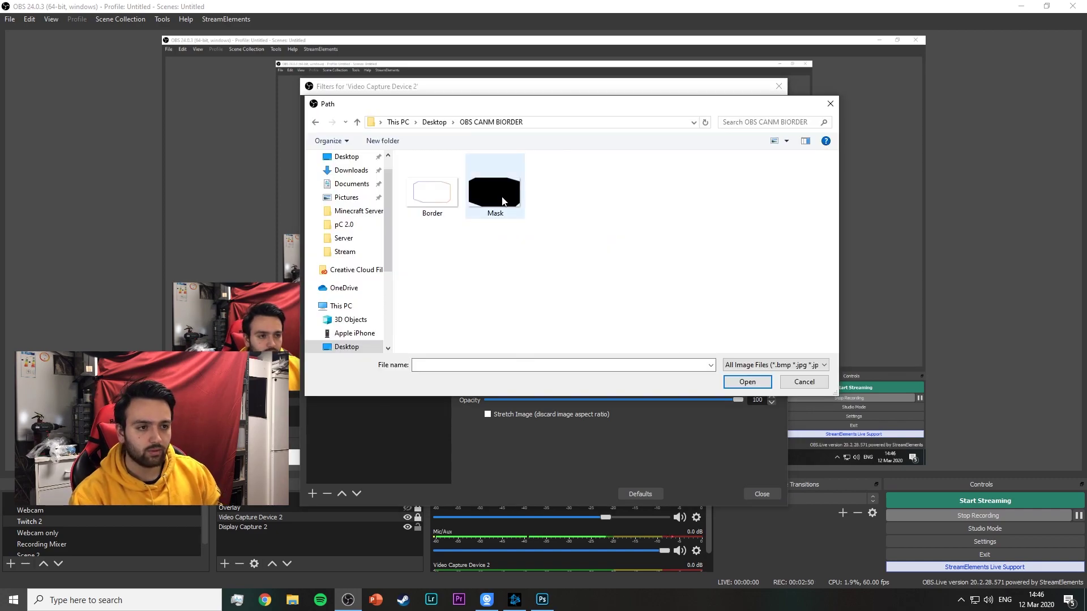
pyautogui.click(747, 382)
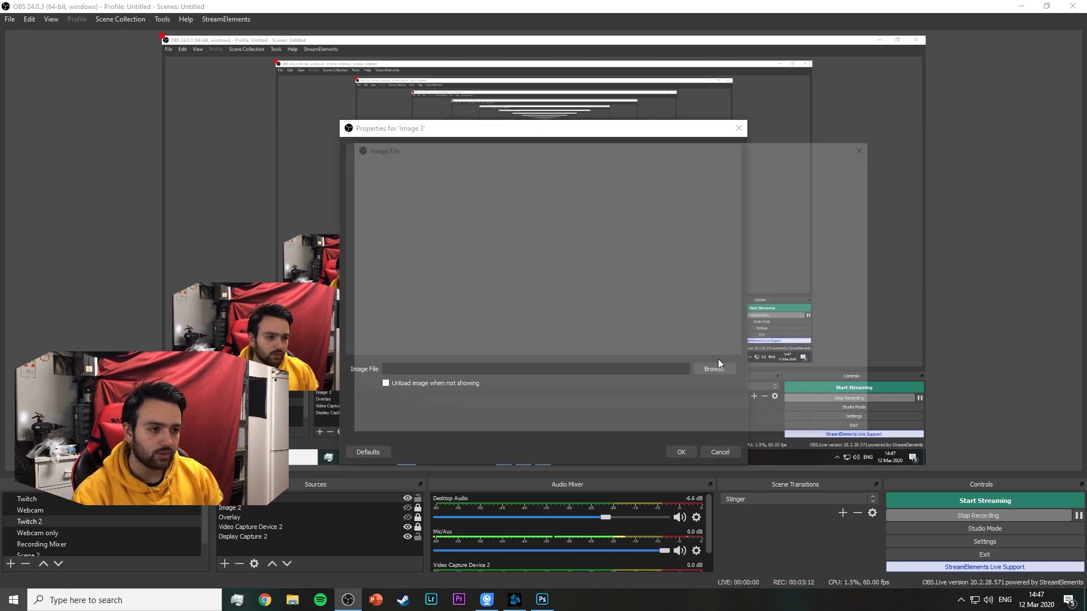
# Load the Border PNG into the new Image source and confirm it.
pyautogui.click(771, 426)
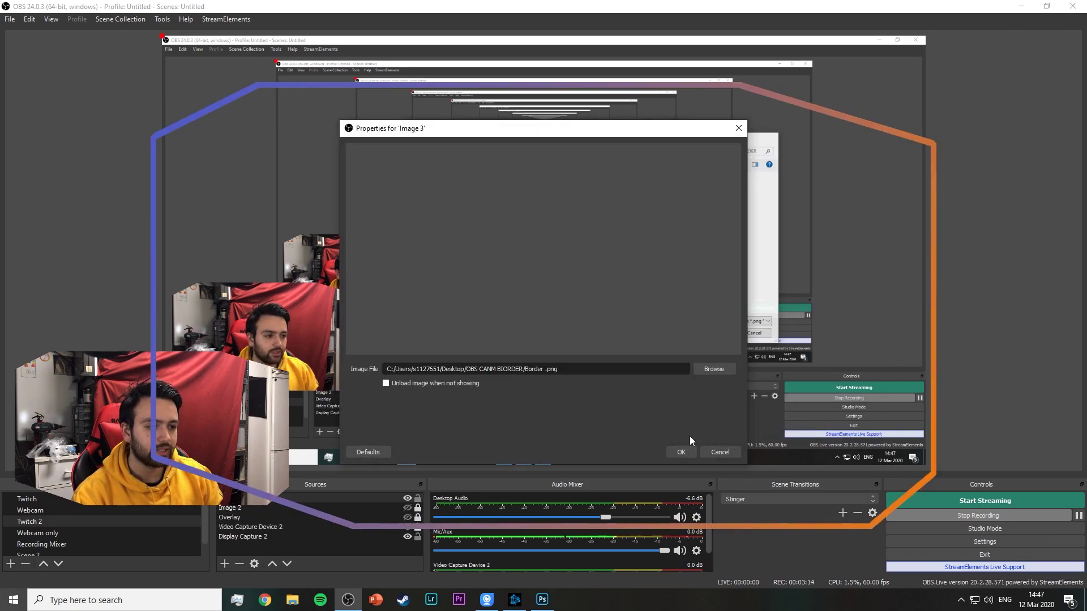
pyautogui.click(681, 452)
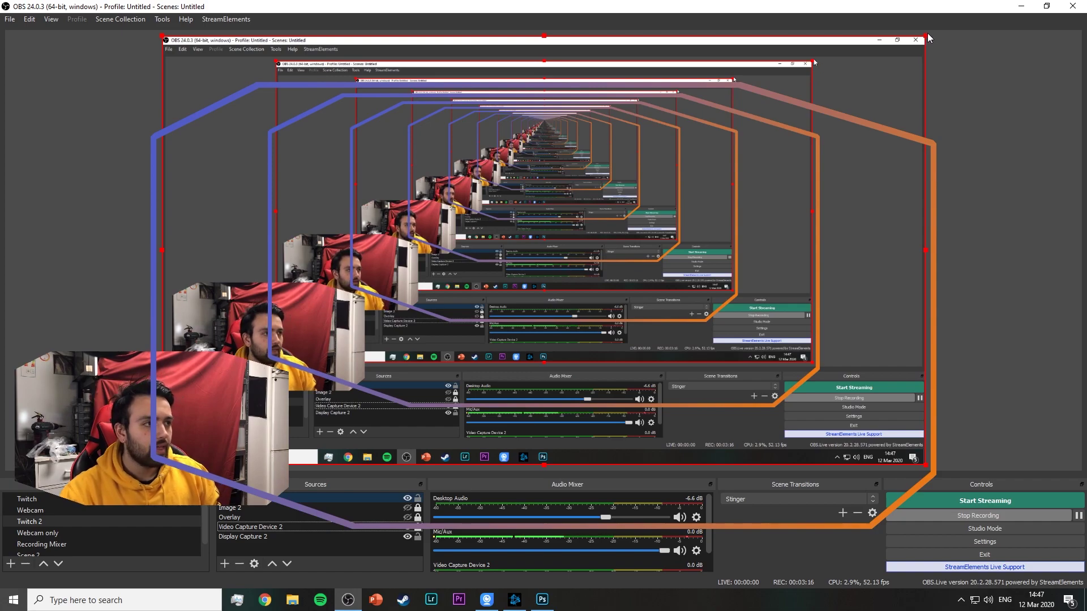